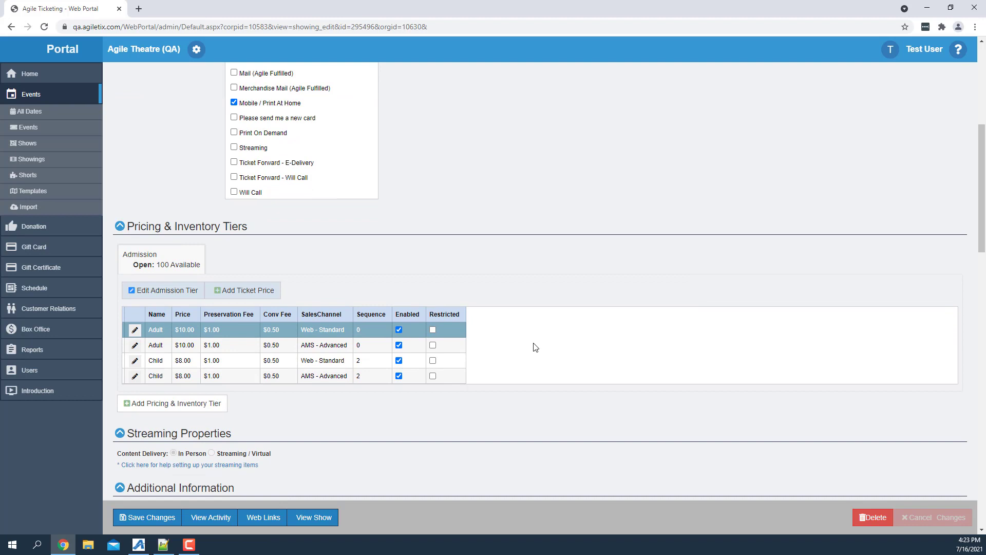
# Start a new account benefit of type Sliding on the Adult ticket price for the Web - Standard sales channel.
pyautogui.click(135, 330)
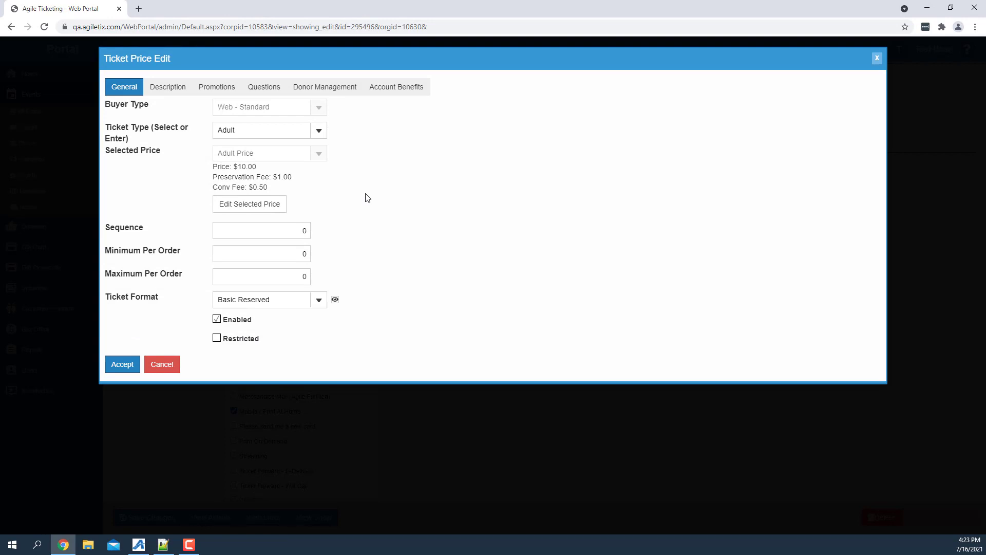
pyautogui.click(398, 96)
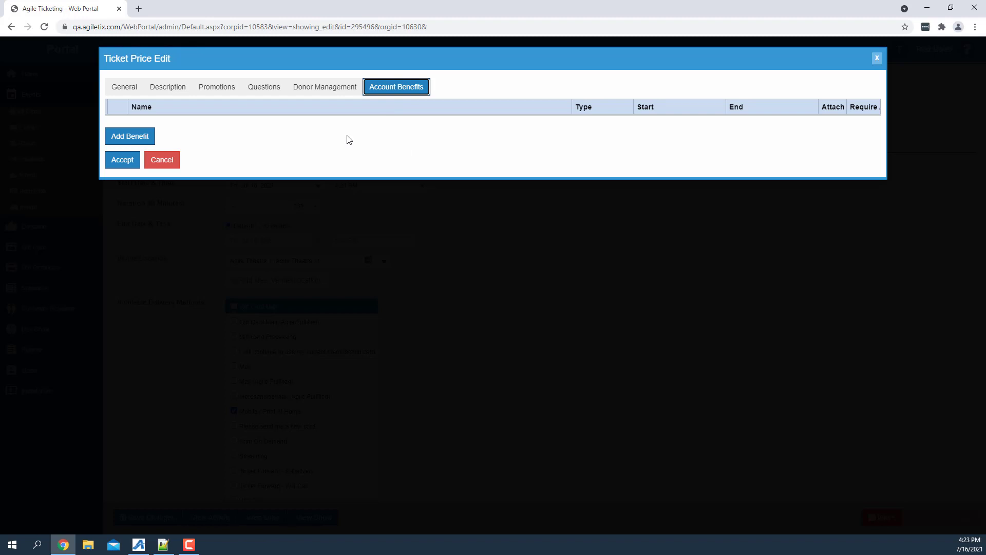
pyautogui.click(132, 135)
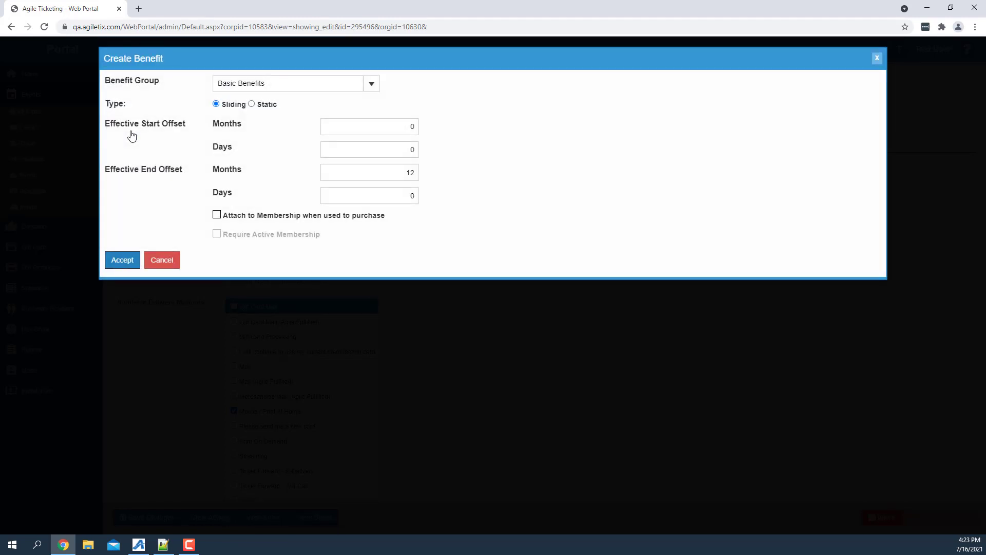
pyautogui.click(252, 105)
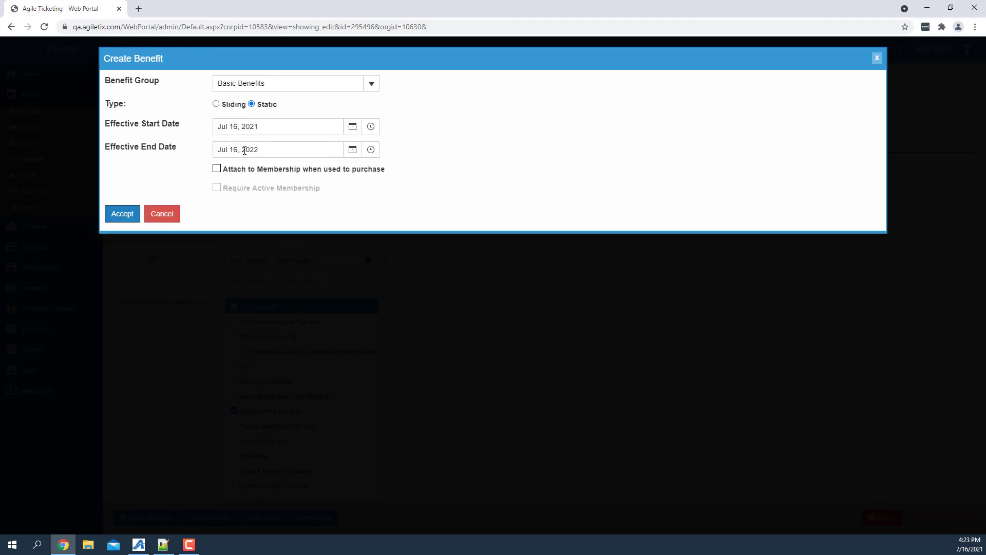
pyautogui.click(215, 104)
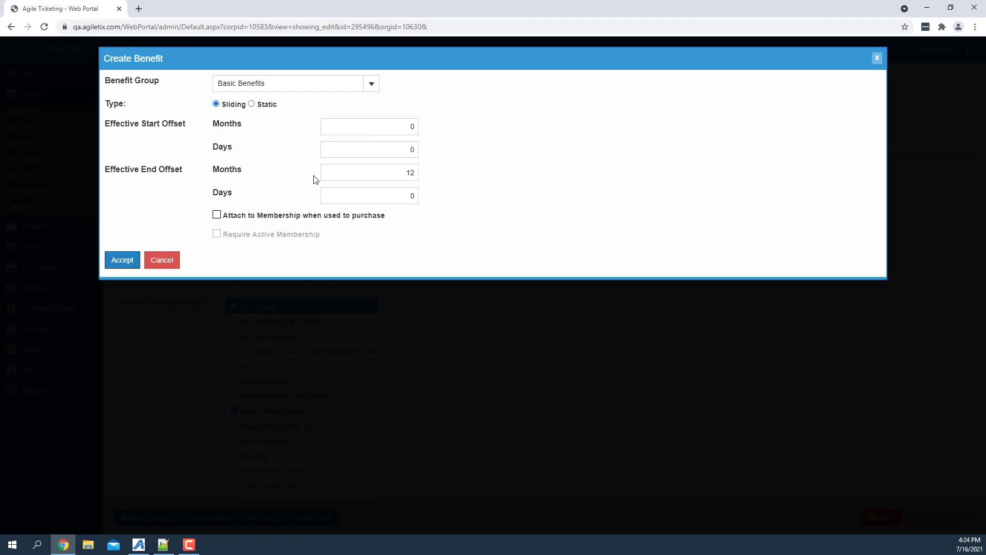
# Set the benefit's end offset to 1 month and its group to Free Popcorn Benefits, accept it and save the showing.
pyautogui.click(389, 175)
pyautogui.write('1')
pyautogui.click(372, 84)
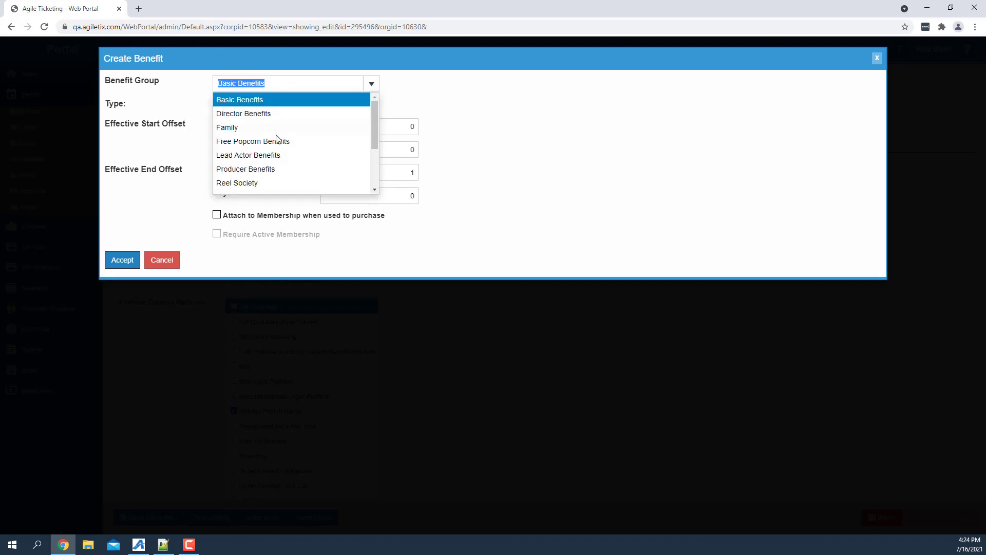
pyautogui.click(251, 142)
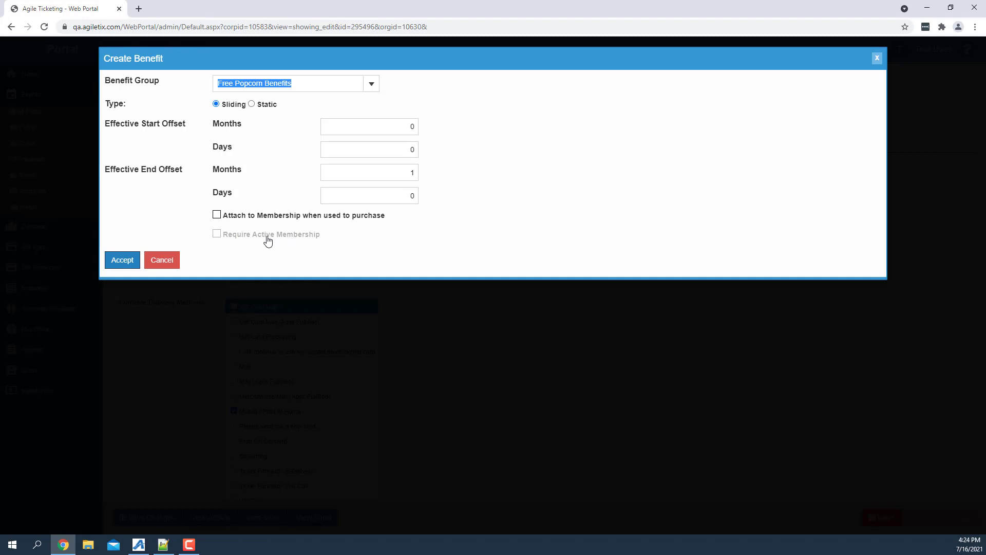
pyautogui.click(123, 266)
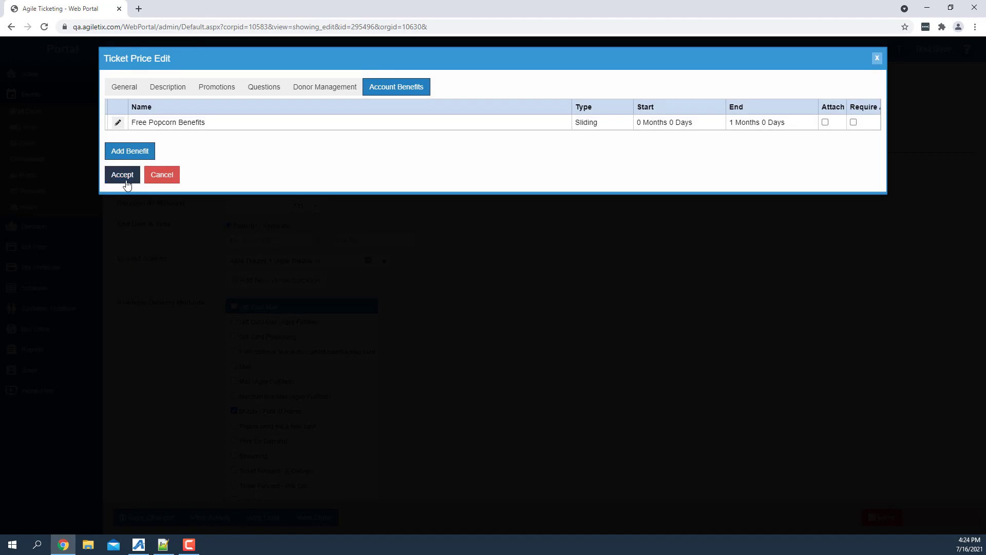
pyautogui.click(126, 182)
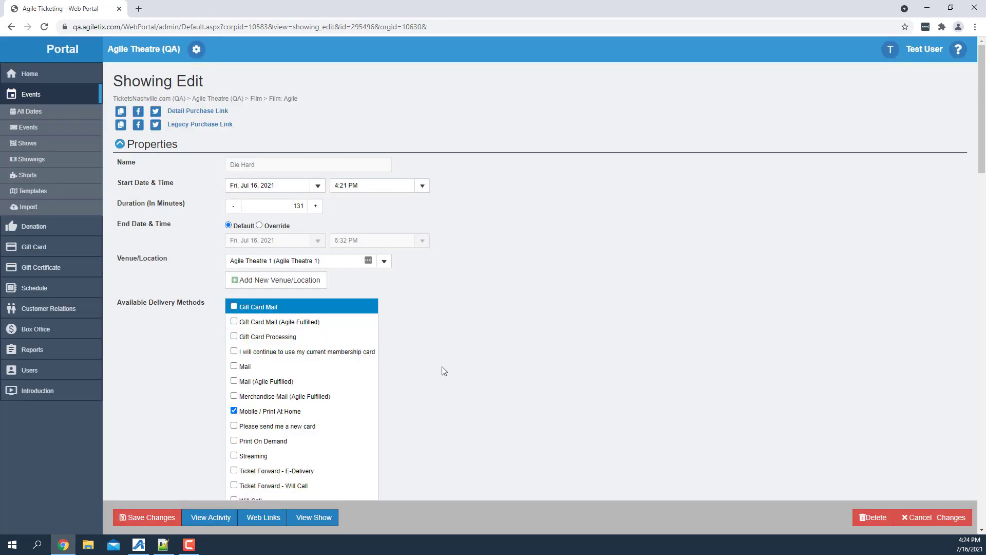
pyautogui.click(147, 519)
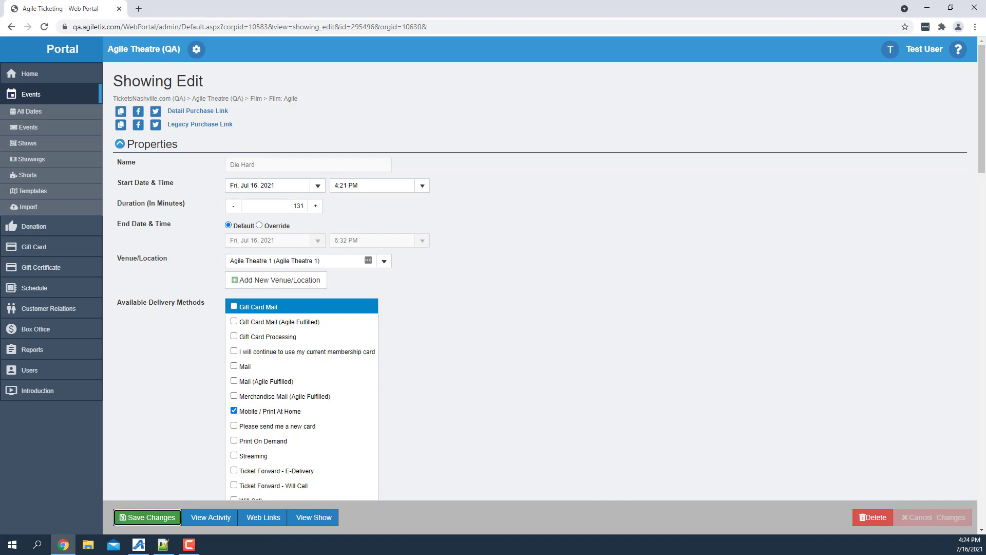
# Assign the available promotion listed directly below Employee 12HoT Comp to the Promo ticket price.
pyautogui.scroll(-8, 480, 257)
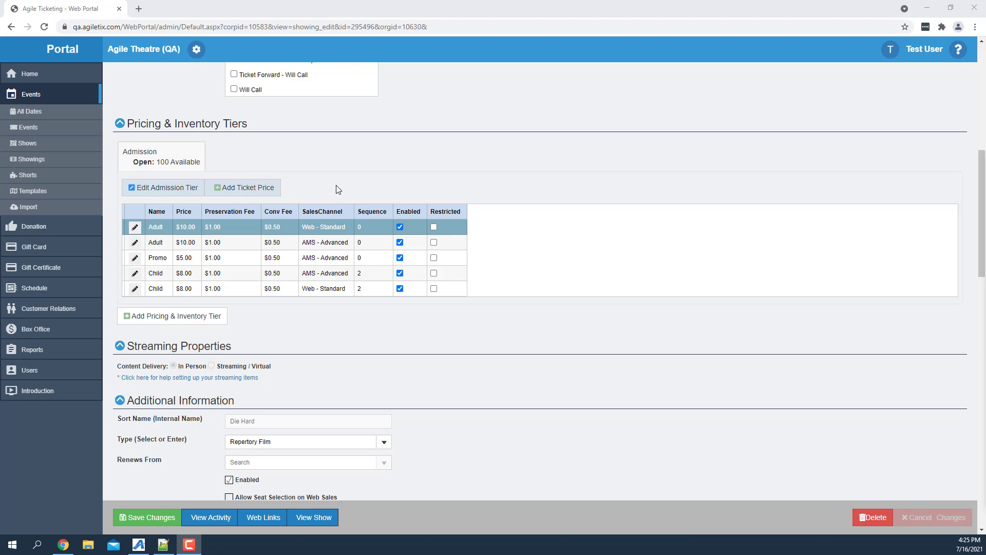
pyautogui.click(135, 258)
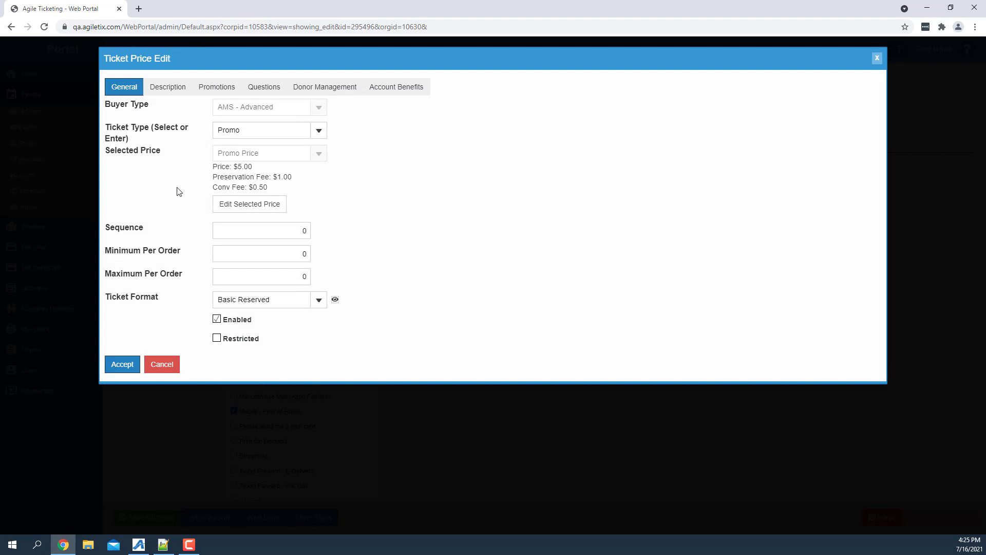
pyautogui.click(216, 90)
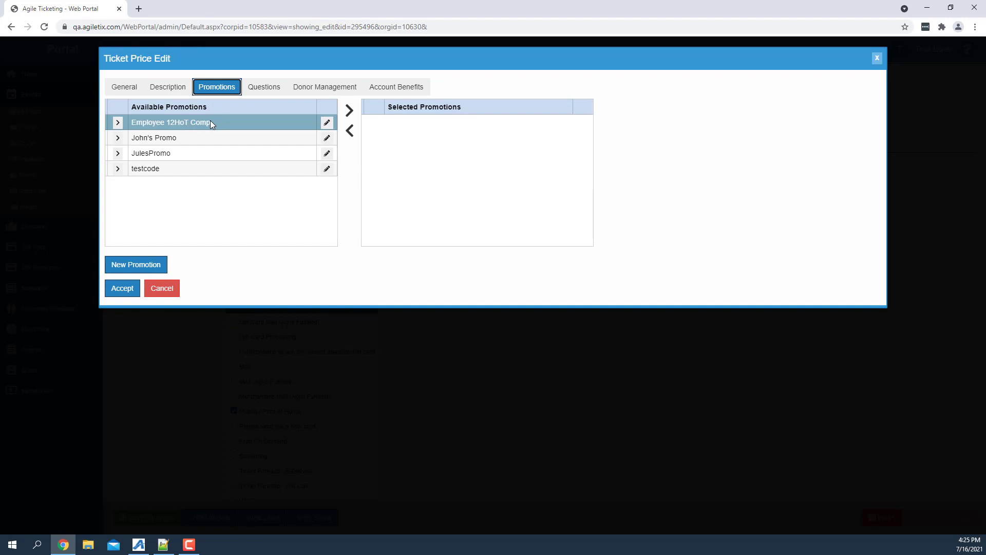
pyautogui.click(118, 137)
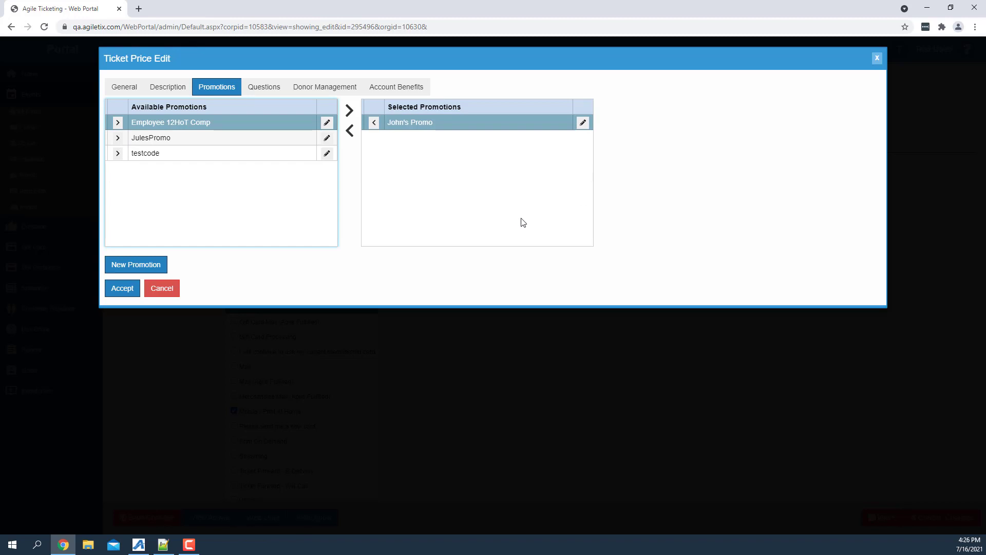
# Start a new promotion named July Promo with an end date of 7/31/2021.
pyautogui.click(136, 264)
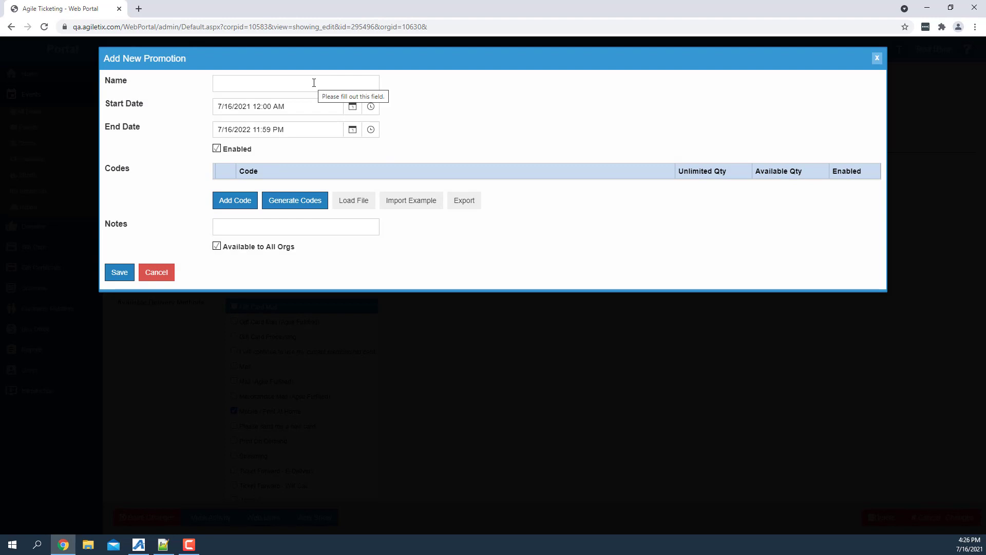
pyautogui.click(314, 82)
pyautogui.write('July')
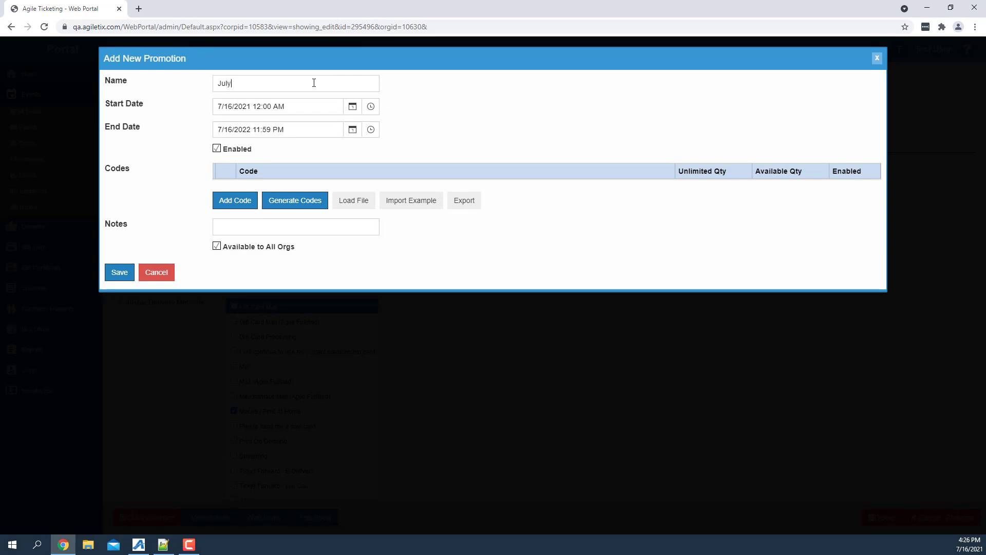
pyautogui.write(' Promo')
pyautogui.click(353, 129)
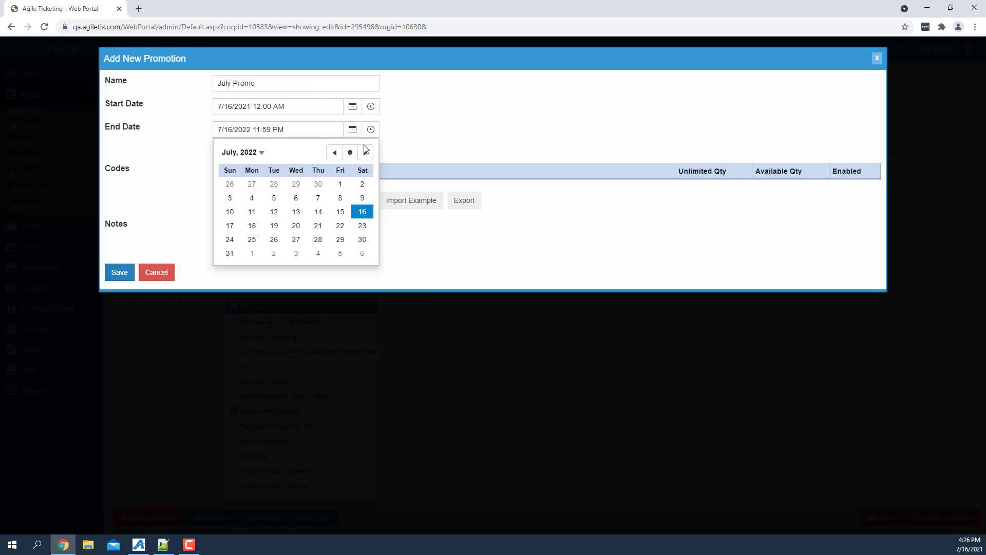
pyautogui.click(351, 152)
pyautogui.click(353, 129)
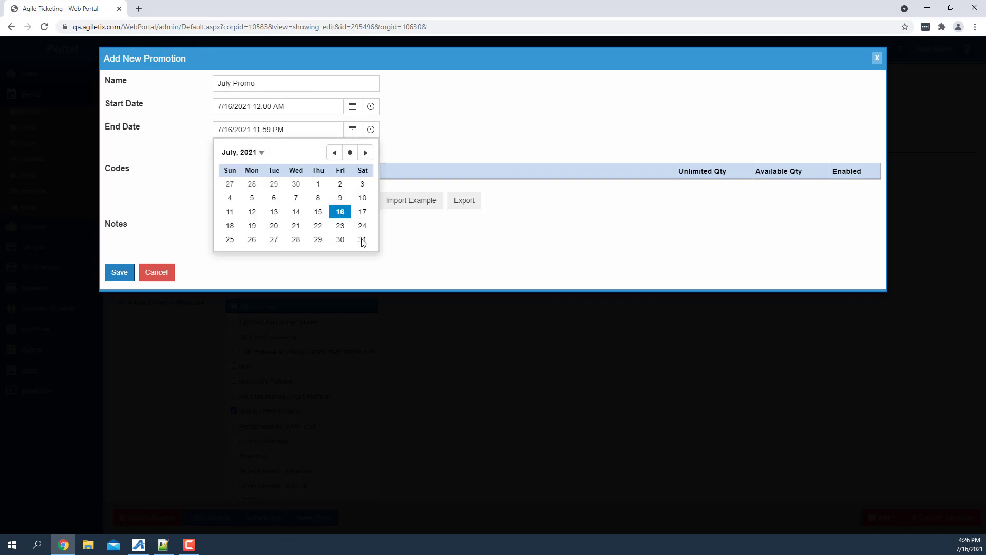
pyautogui.click(362, 239)
pyautogui.click(464, 130)
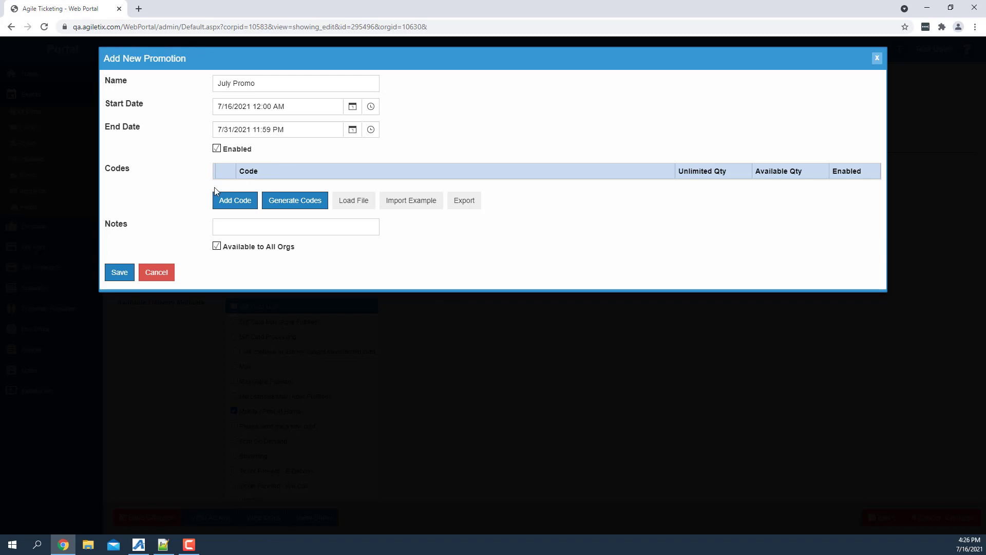
# Add the code ATS-12345 to the promotion with a limited available quantity of 100.
pyautogui.click(241, 202)
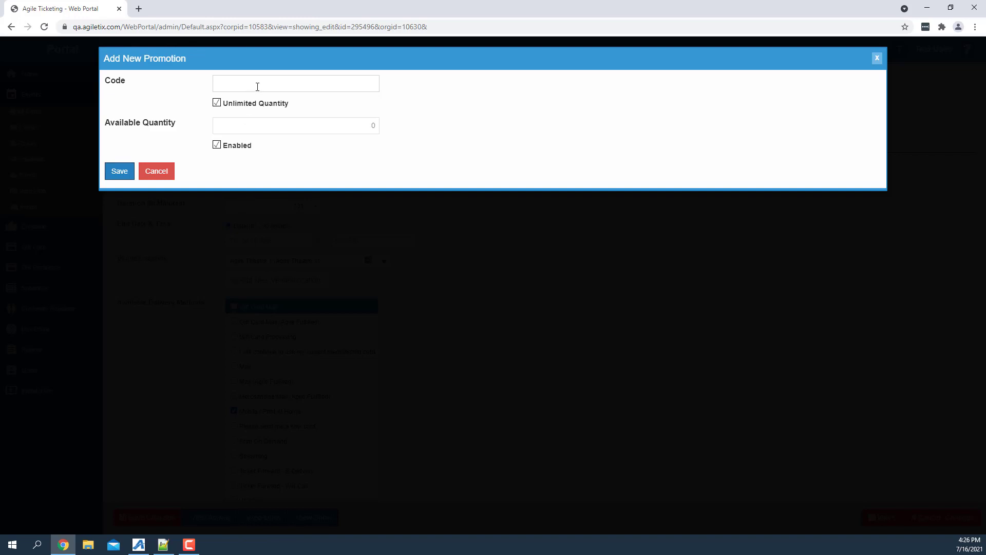
pyautogui.write('ATS-12345')
pyautogui.click(247, 105)
pyautogui.moveTo(326, 125); pyautogui.dragTo(395, 129)
pyautogui.write('100')
pyautogui.click(130, 169)
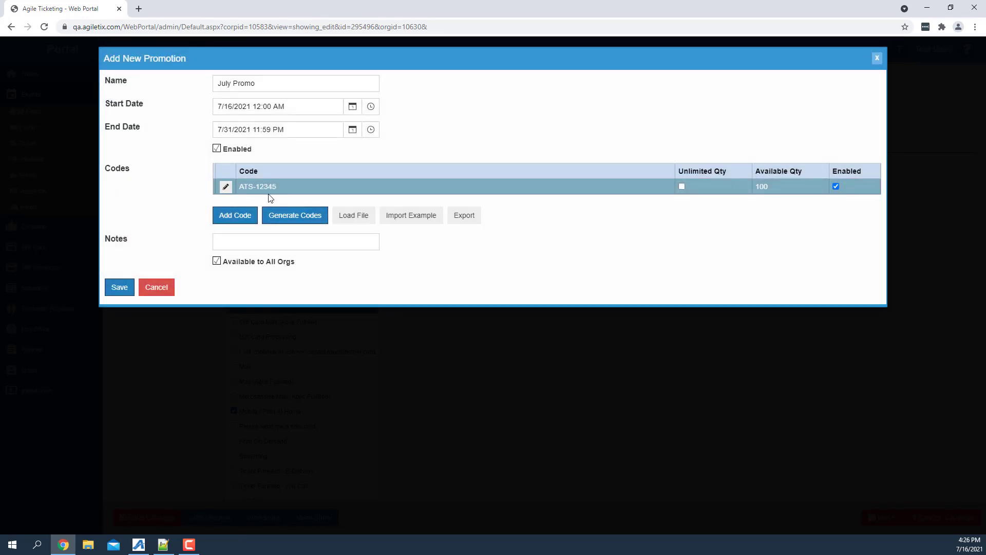
# Generate 10 additional promotion codes using the code format ATS-%.
pyautogui.click(295, 216)
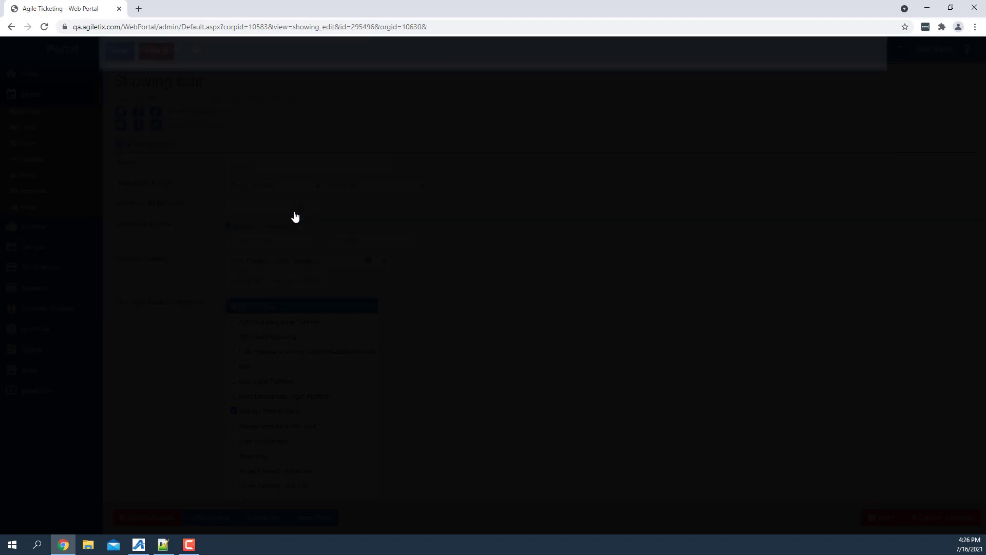
pyautogui.click(297, 84)
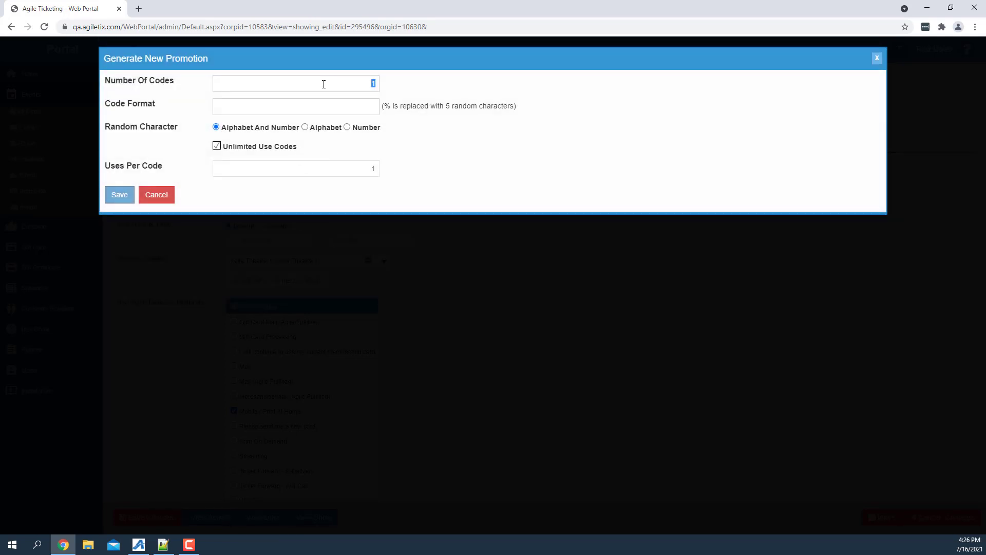
pyautogui.write('10')
pyautogui.click(335, 109)
pyautogui.write('ATS')
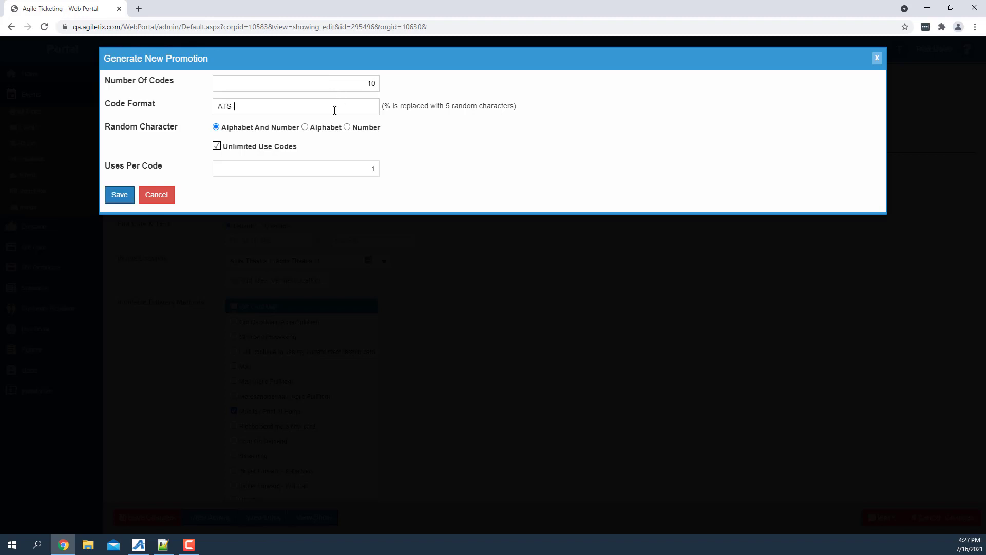
pyautogui.write('-%')
pyautogui.click(119, 195)
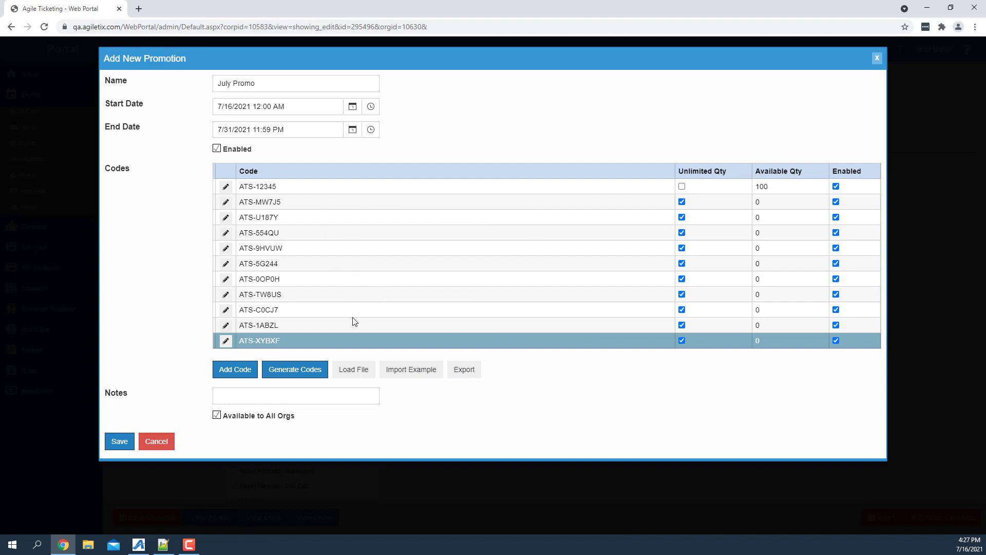
# Save the July Promo promotion, accept the Promo ticket price edits and save the showing.
pyautogui.click(119, 442)
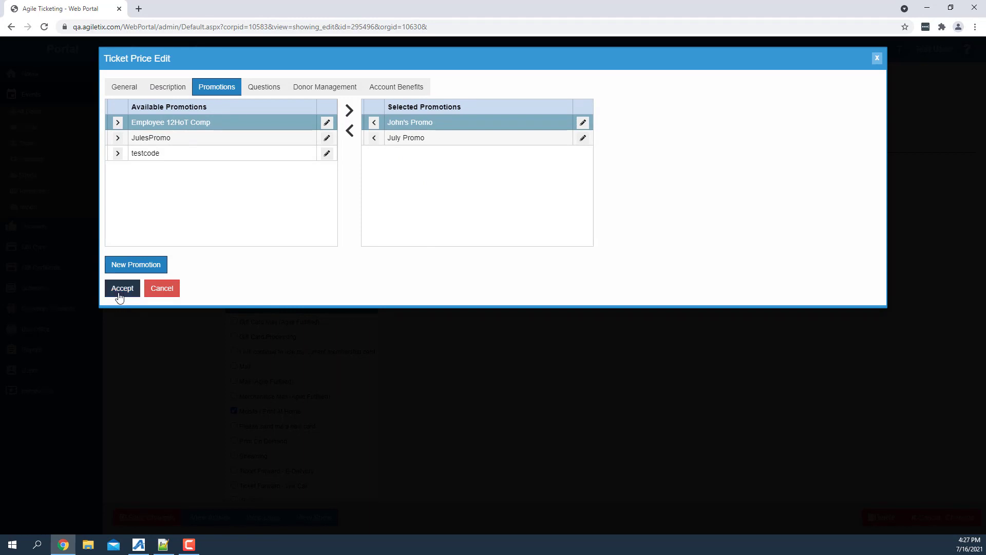
pyautogui.click(121, 292)
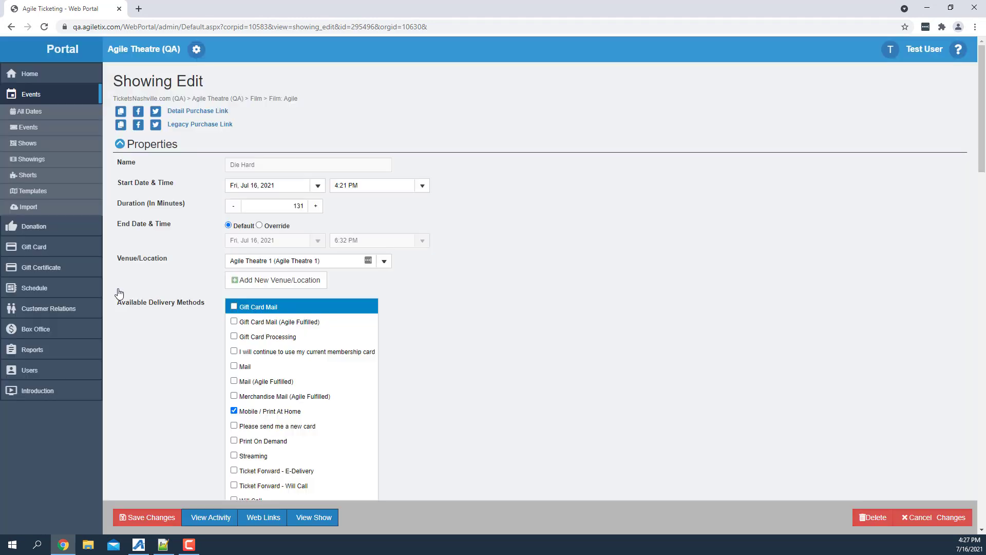
pyautogui.click(148, 519)
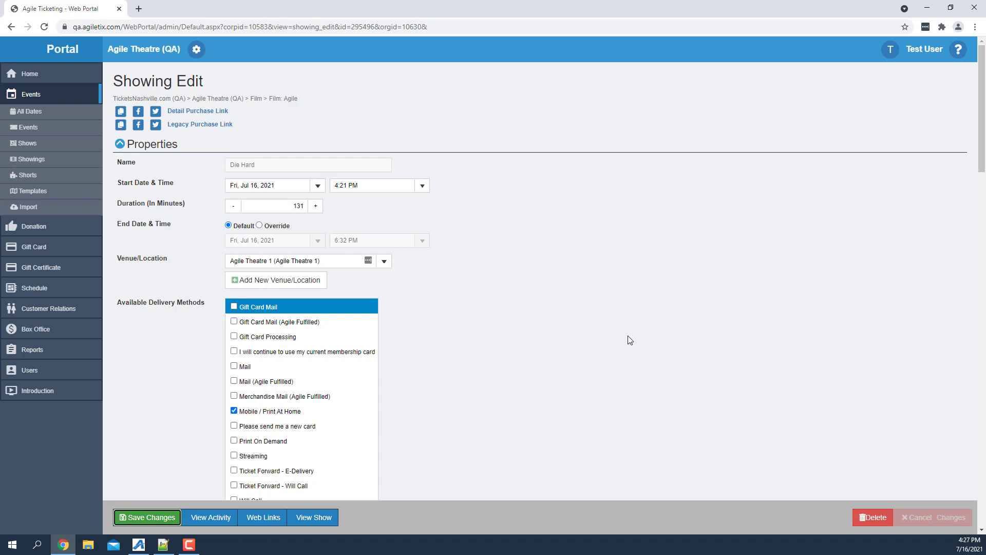
# Add the Child's Name (1) question to the Child ticket price for the AMS - Advanced sales channel.
pyautogui.scroll(-6, 544, 282)
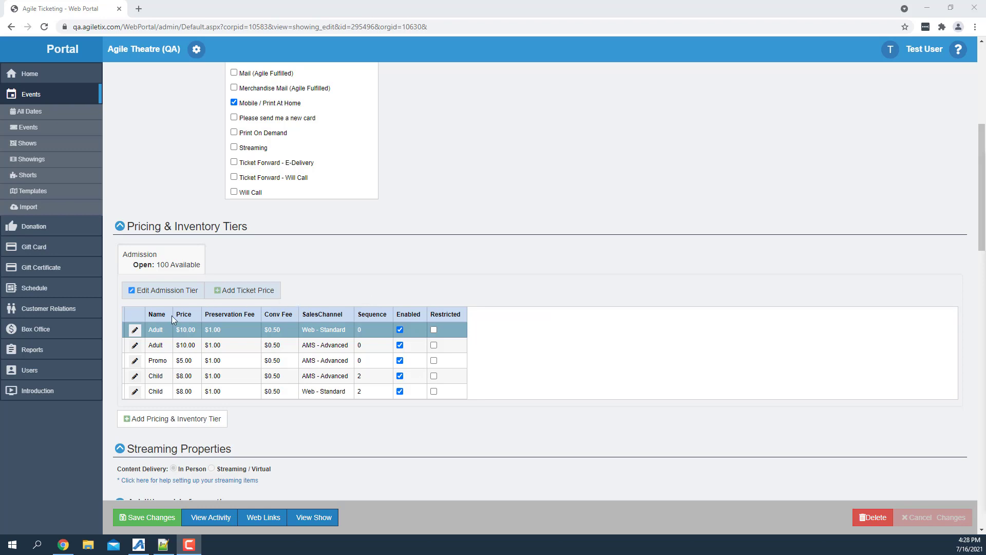
pyautogui.click(134, 376)
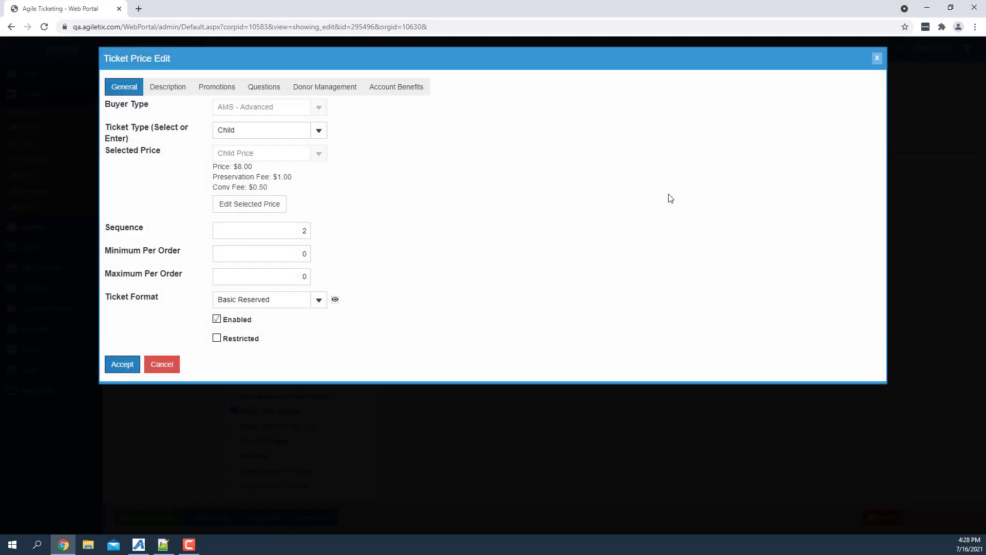
pyautogui.click(251, 90)
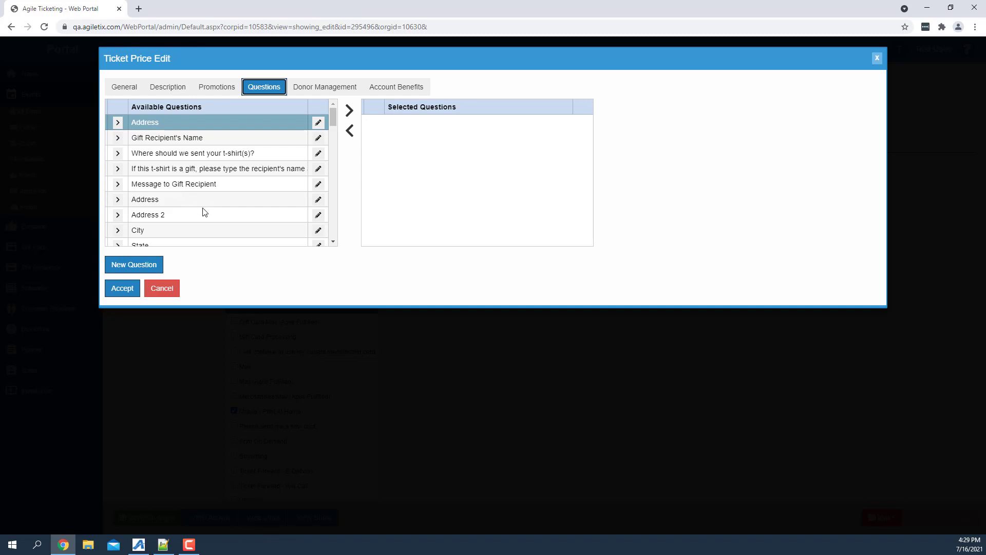
pyautogui.click(332, 238)
pyautogui.click(333, 238)
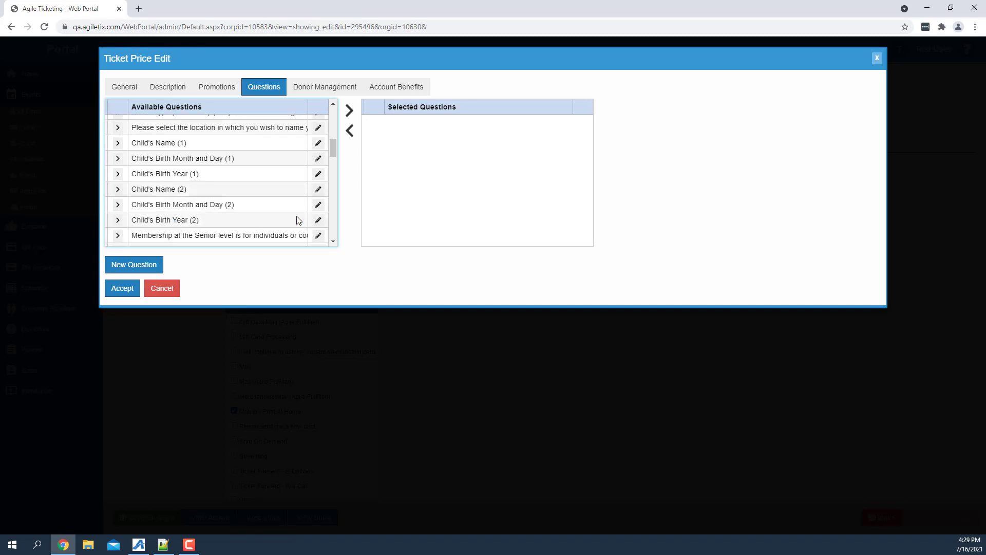
pyautogui.click(161, 146)
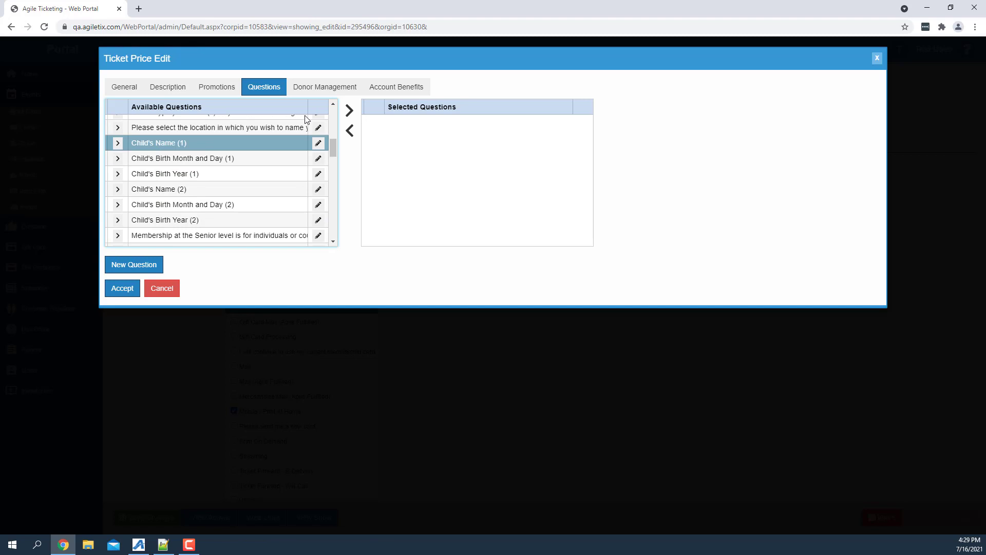
pyautogui.click(118, 143)
# Add the Child's Birth Month and Day (1) question to the Child ticket price, accept the edits and save the showing.
pyautogui.click(336, 219)
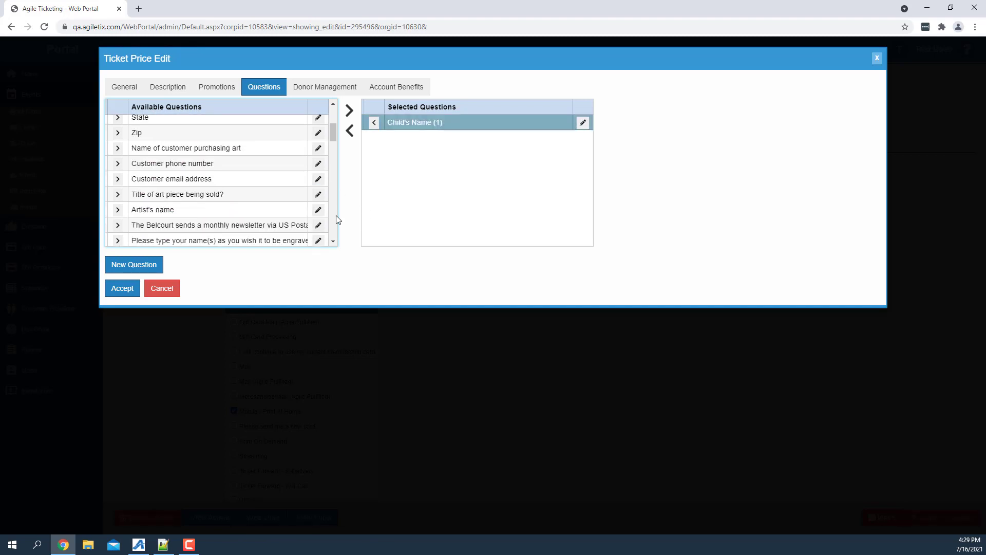
pyautogui.click(337, 220)
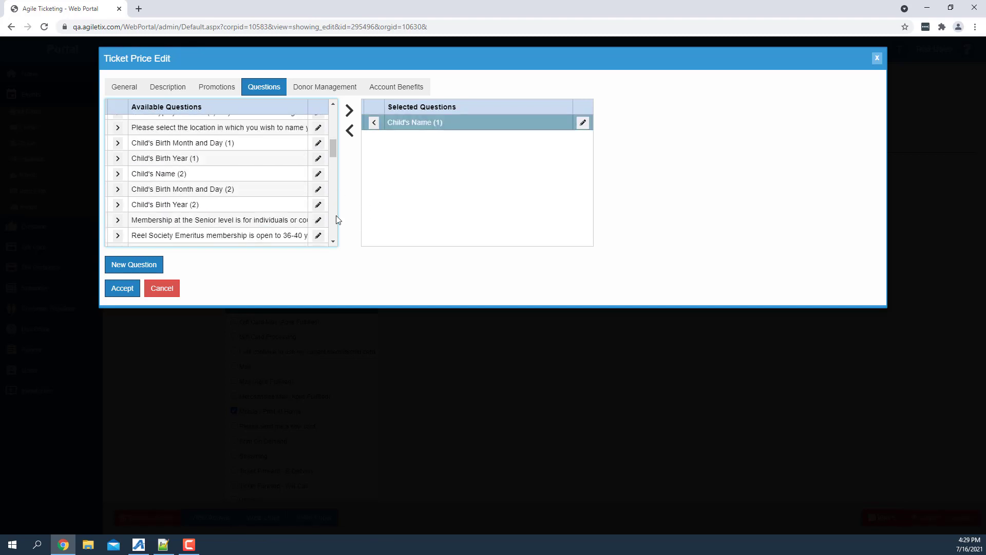
pyautogui.click(118, 145)
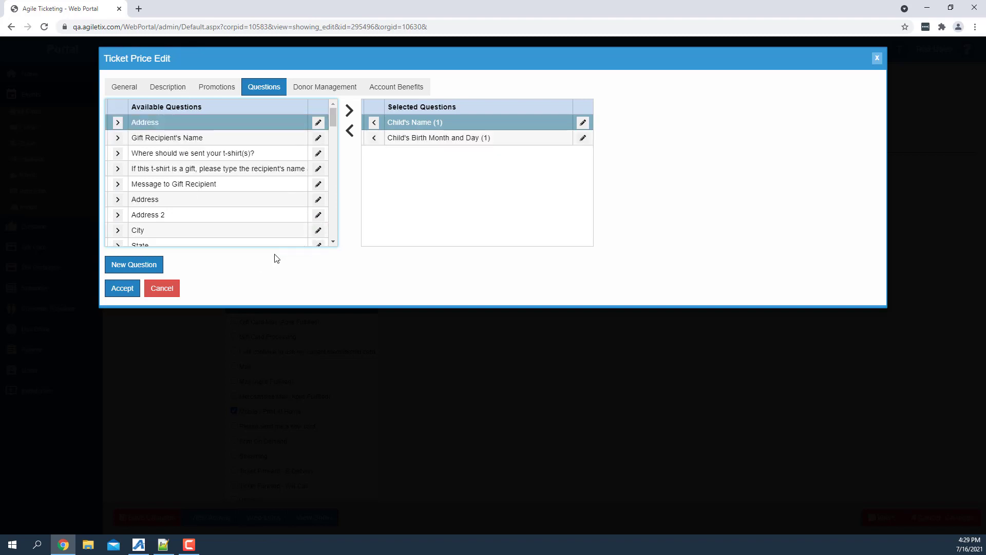
pyautogui.click(138, 288)
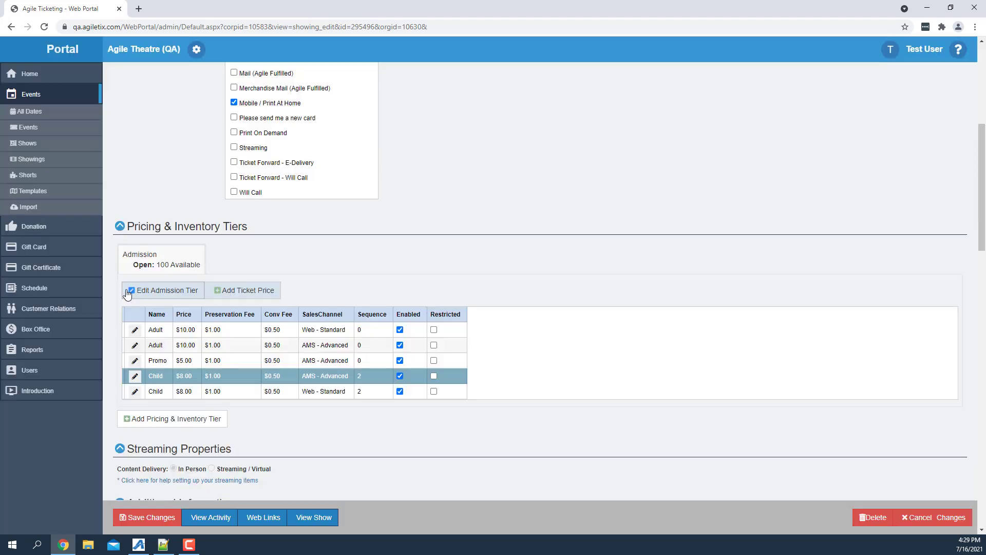
pyautogui.click(152, 524)
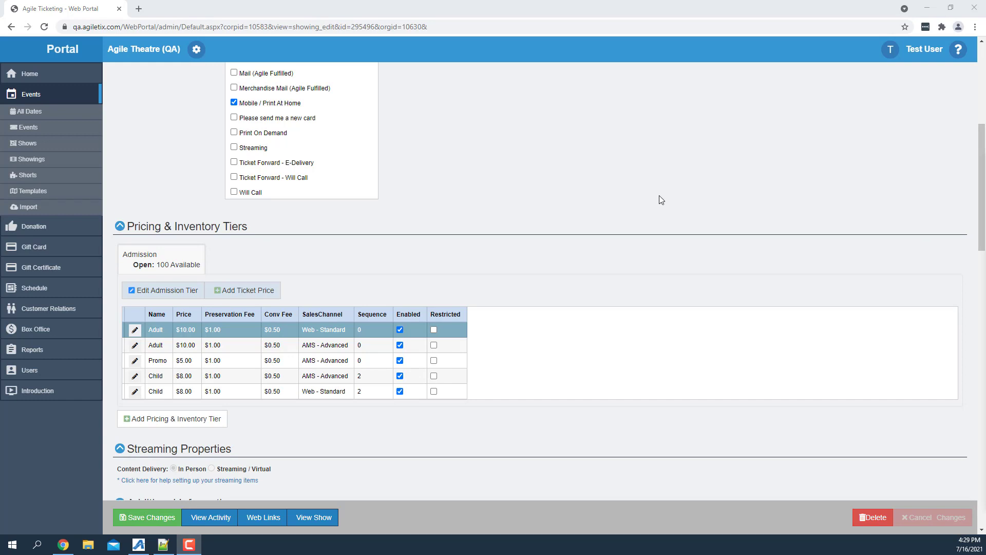
# Enter the description "Free porpcorn for one month!" for the Adult ticket price on the Web - Standard sales channel.
pyautogui.click(135, 329)
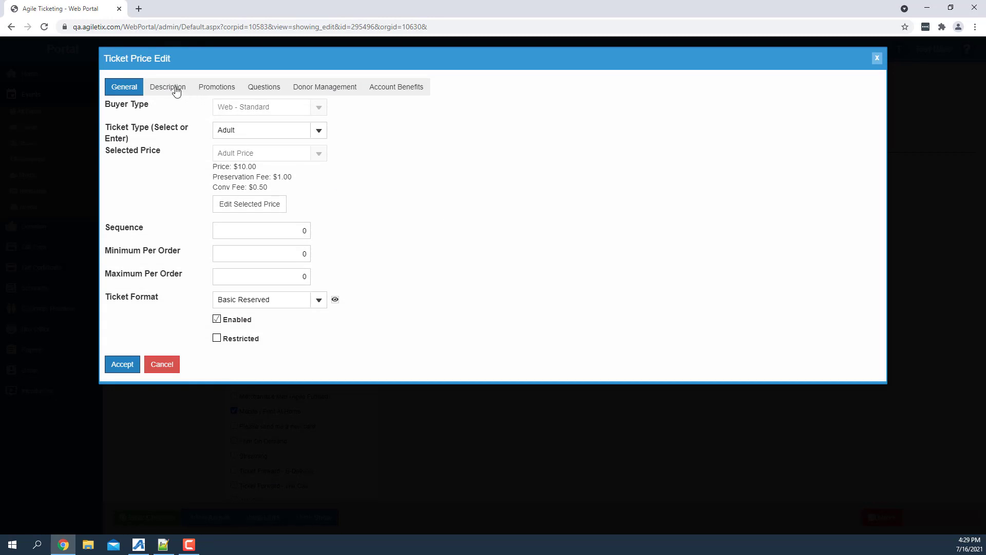
pyautogui.click(176, 88)
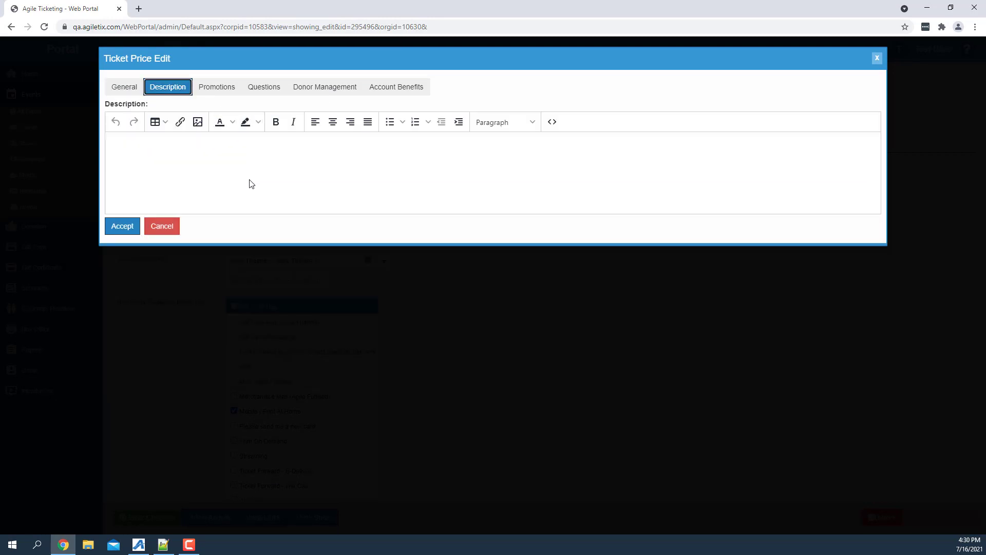
pyautogui.click(211, 180)
pyautogui.write('Free porpcorn for one month!')
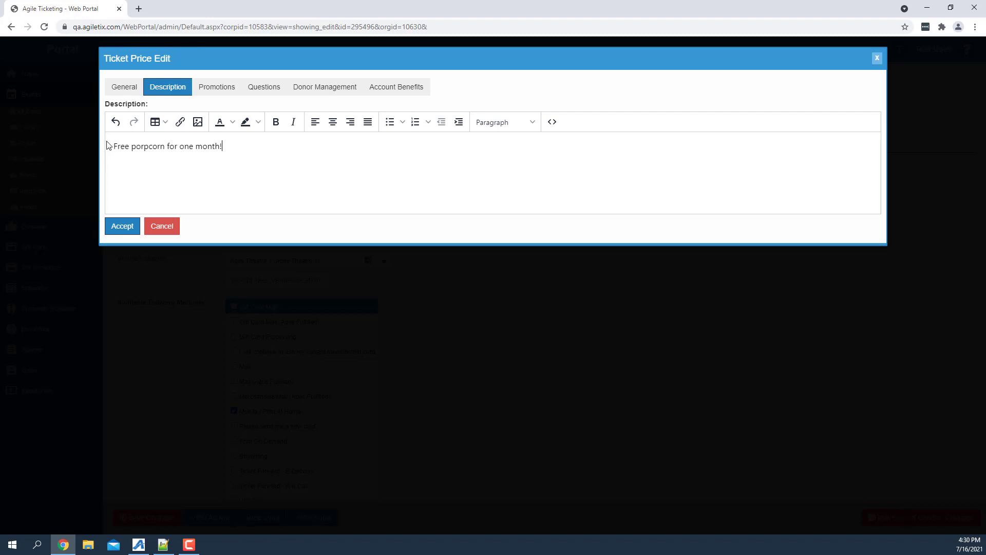
# Bold the word "Free" in the description, accept the Adult ticket price and save the showing.
pyautogui.doubleClick(121, 146)
pyautogui.click(276, 121)
pyautogui.click(123, 226)
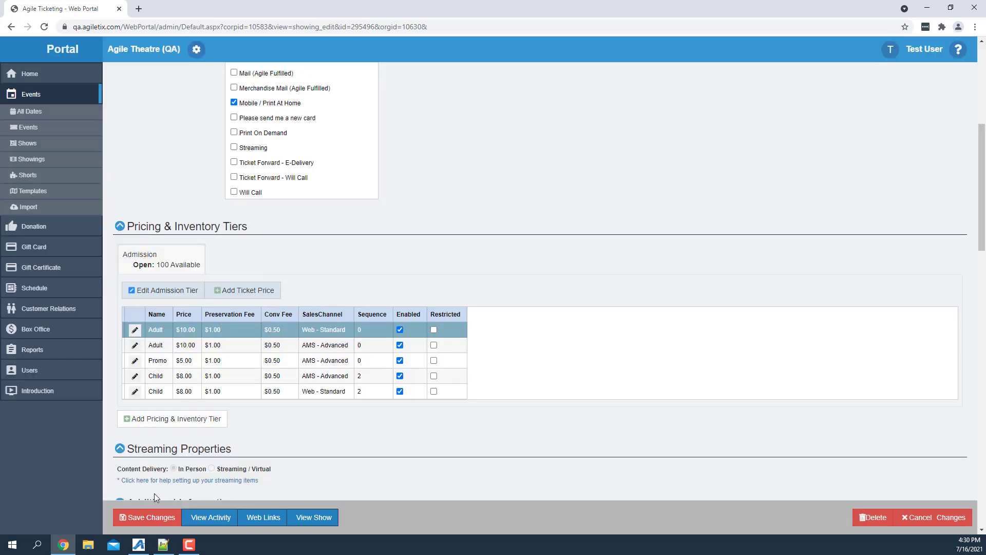
pyautogui.click(138, 519)
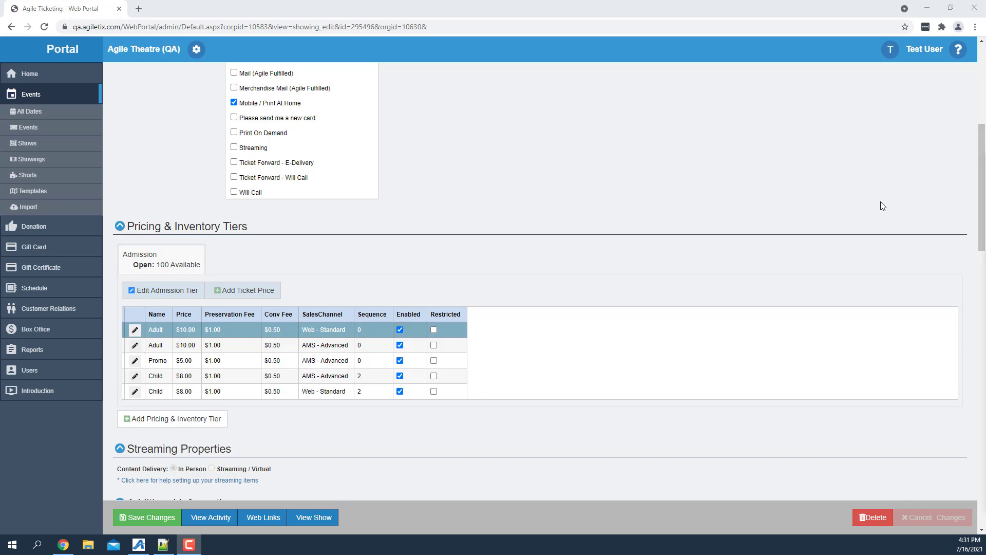
# Start a new ticket price in the Admission tier with buyer type AMS - Advanced and ticket type Senior.
pyautogui.click(240, 291)
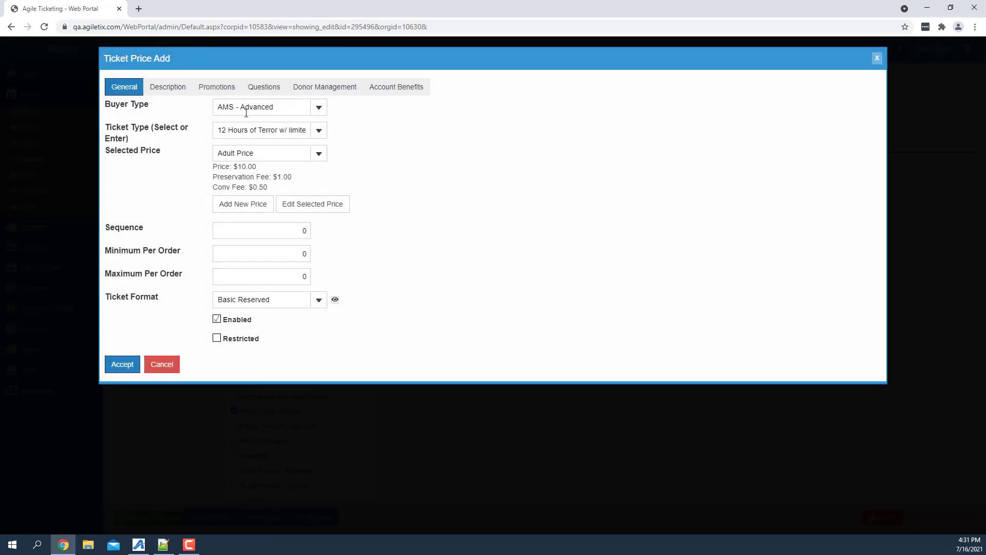
pyautogui.tripleClick(277, 132)
pyautogui.write('Senior')
pyautogui.click(318, 154)
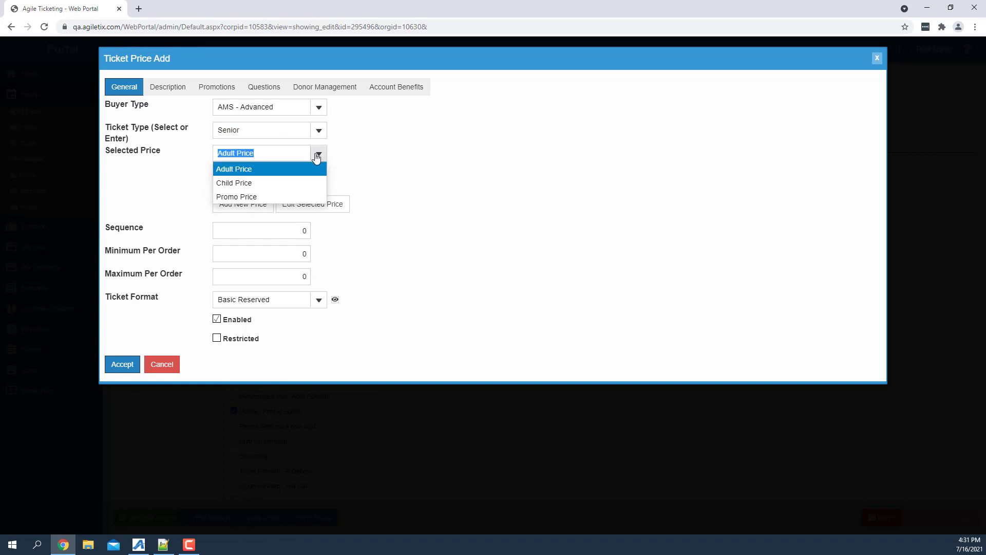
pyautogui.click(393, 165)
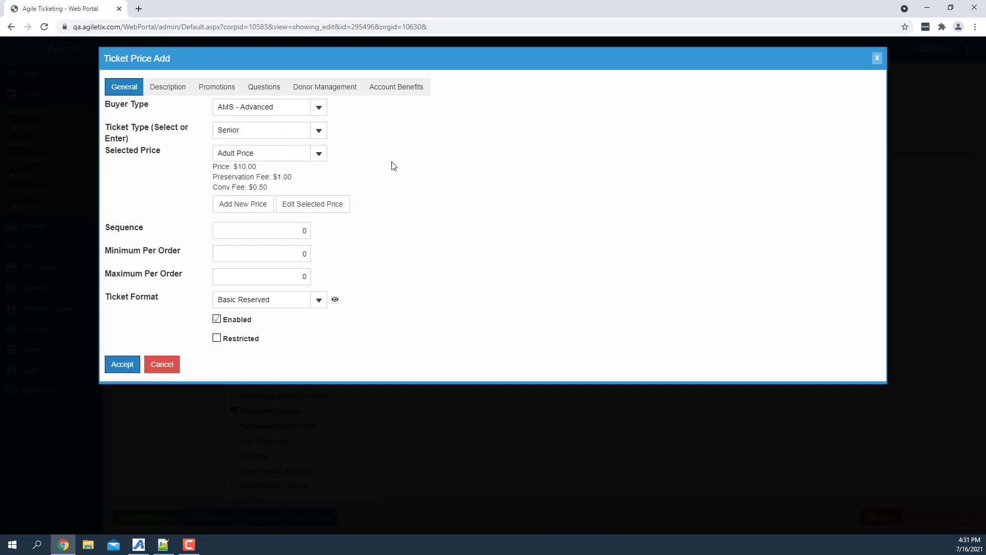
# Create a new price named Senior Price with a price of $6.00.
pyautogui.click(258, 205)
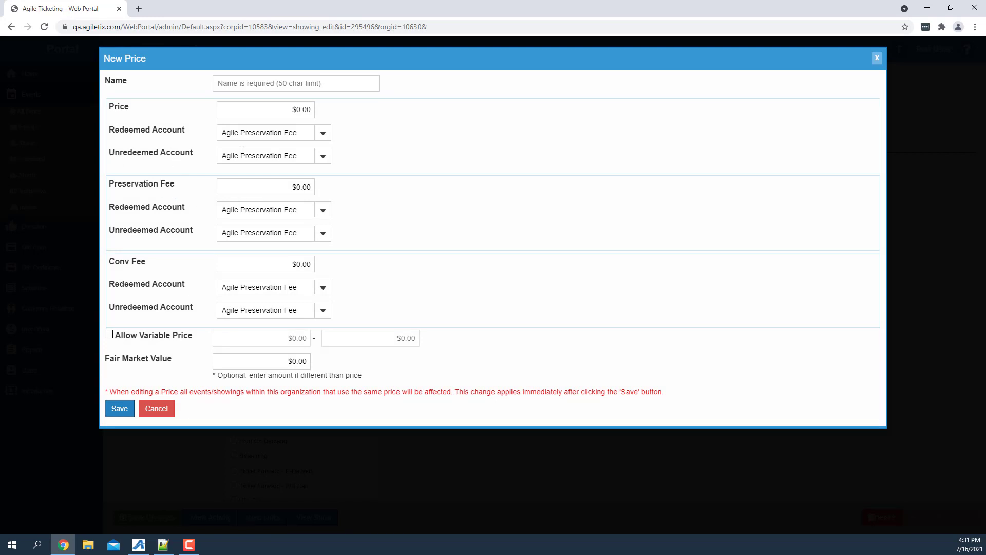
pyautogui.click(267, 89)
pyautogui.write('Senior Price')
pyautogui.click(299, 107)
pyautogui.click(304, 106)
# Set both the redeemed and unredeemed accounts of the $6.00 price to Film Revenue.
pyautogui.click(323, 132)
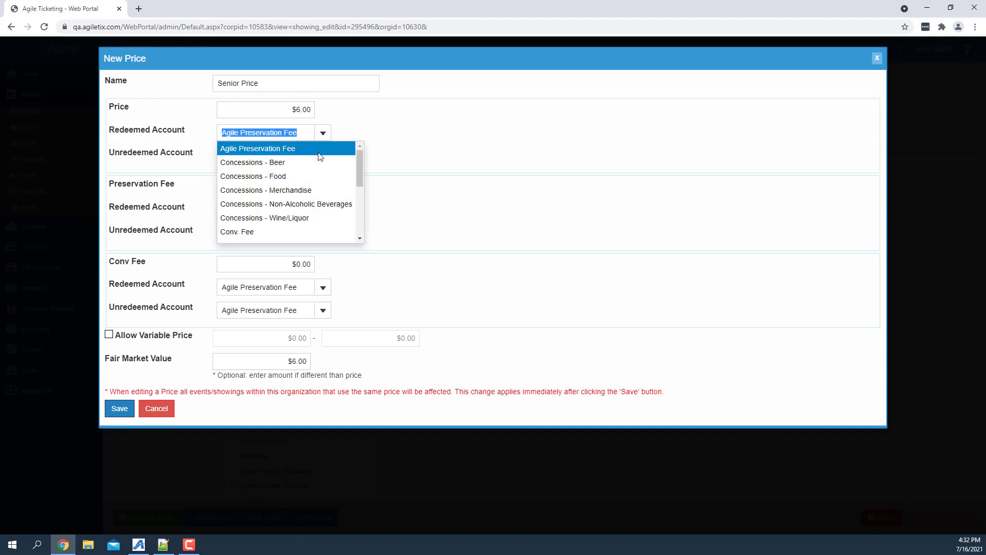
pyautogui.moveTo(360, 167); pyautogui.dragTo(360, 192)
pyautogui.click(249, 198)
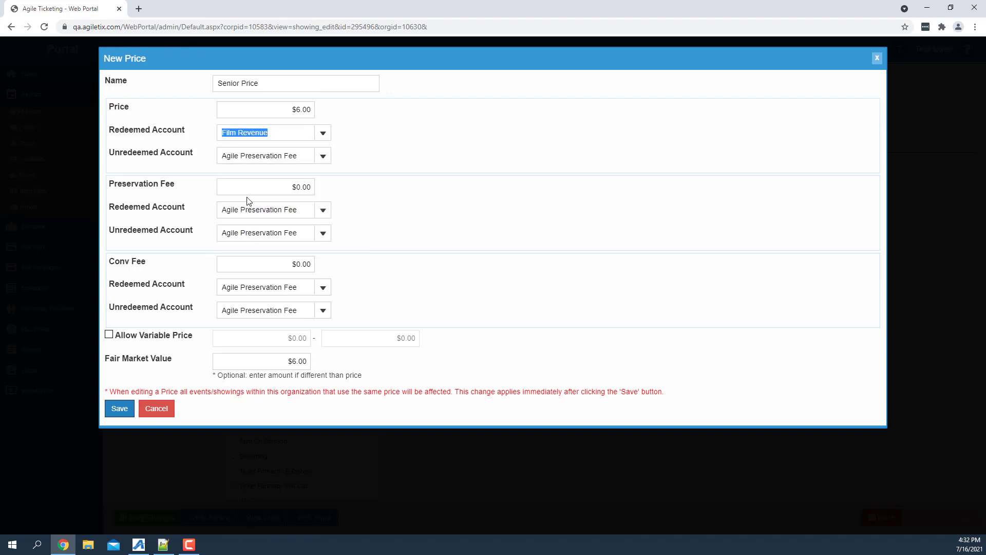
pyautogui.click(323, 156)
pyautogui.moveTo(359, 191); pyautogui.dragTo(358, 222)
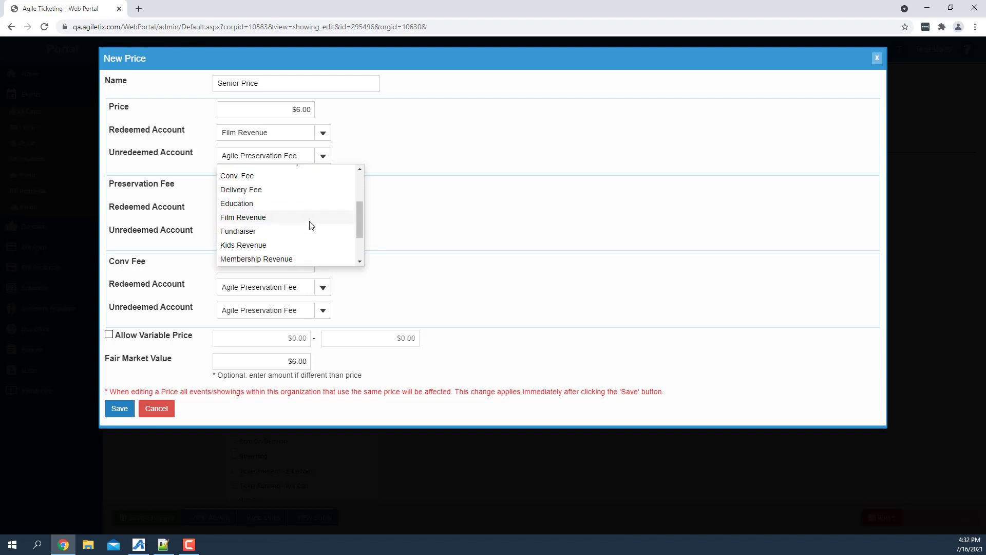
pyautogui.click(310, 219)
# Set the Preservation Fee to $1.00 and the Conv Fee to $0.50.
pyautogui.click(301, 187)
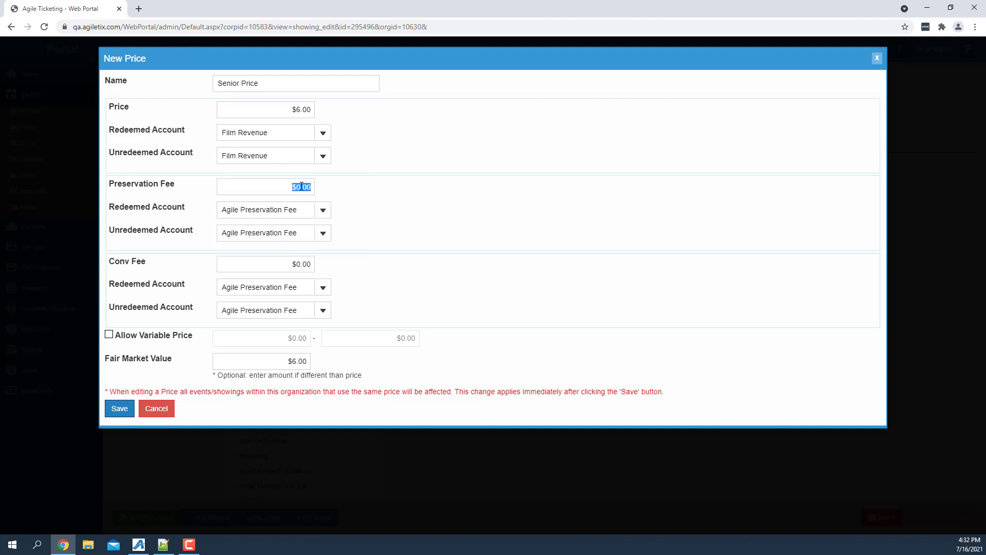
pyautogui.click(302, 187)
pyautogui.press('BackSpace')
pyautogui.write('1')
pyautogui.click(305, 264)
pyautogui.click(311, 263)
pyautogui.write('5')
# Set the redeemed and unredeemed accounts of the Conv Fee to Conv. Fee.
pyautogui.click(323, 288)
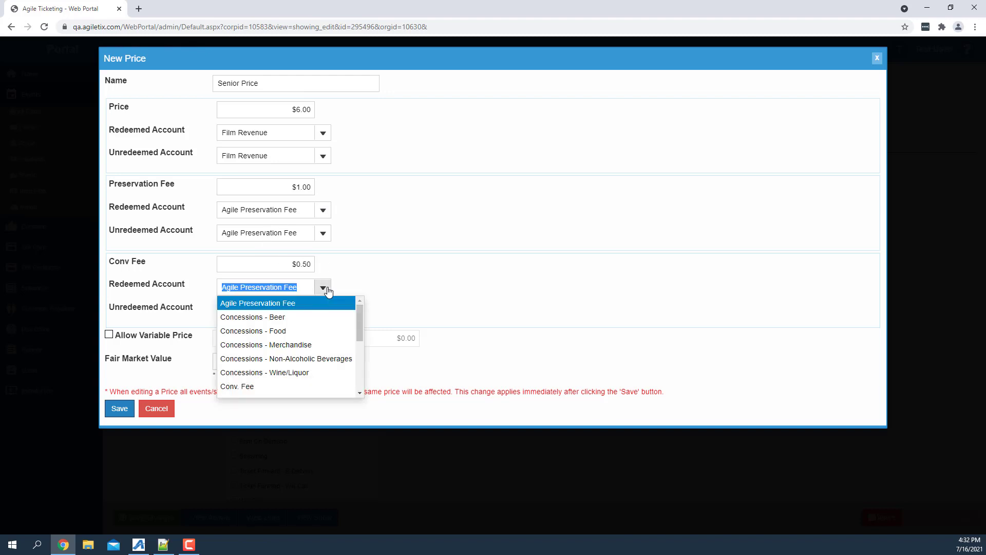
pyautogui.click(292, 386)
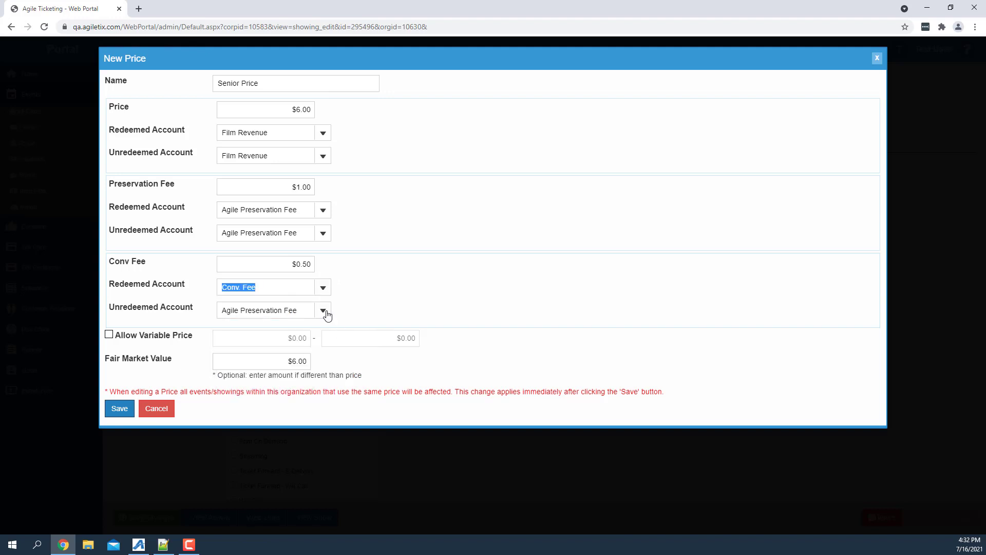
pyautogui.click(326, 315)
pyautogui.click(251, 411)
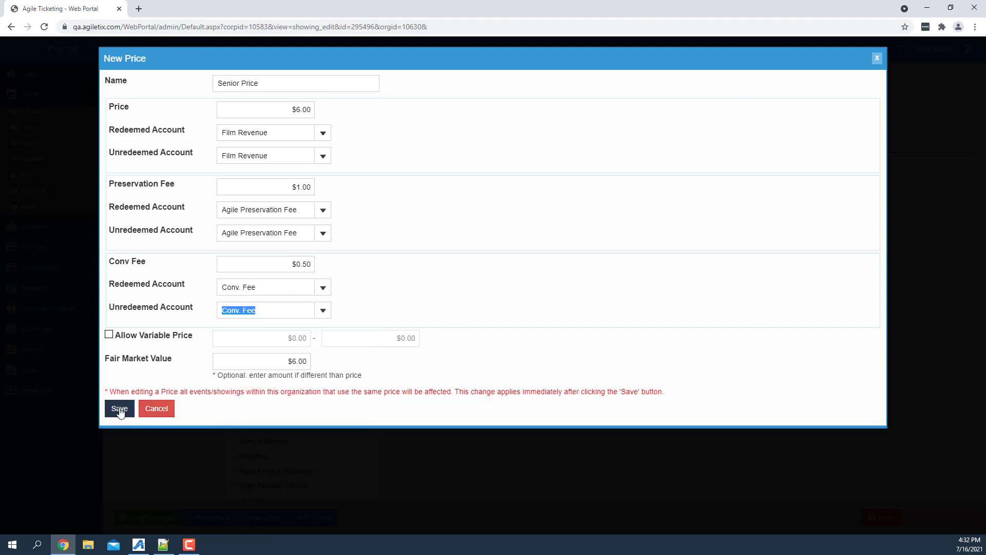
# Save Senior Price, accept the new Senior ticket price and save the showing.
pyautogui.click(119, 409)
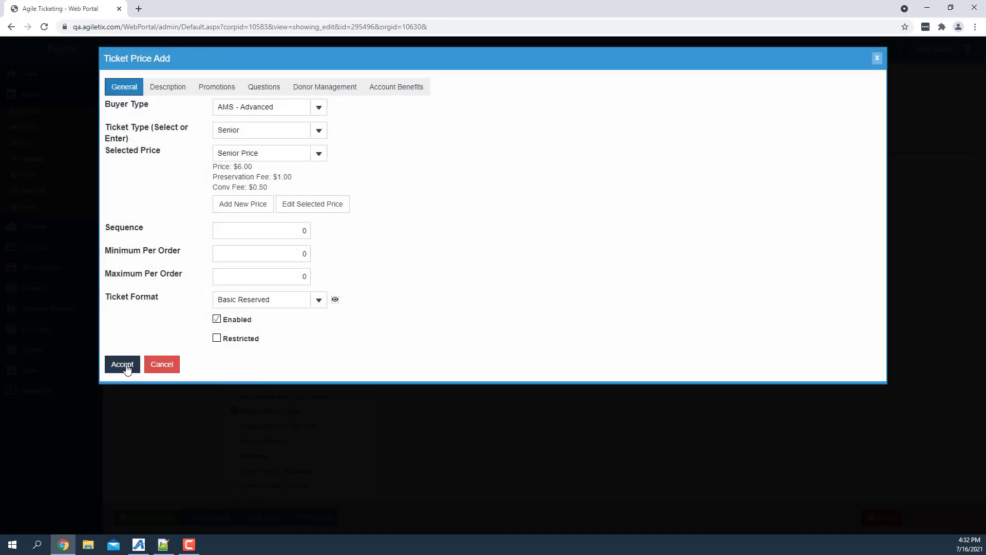
pyautogui.click(123, 365)
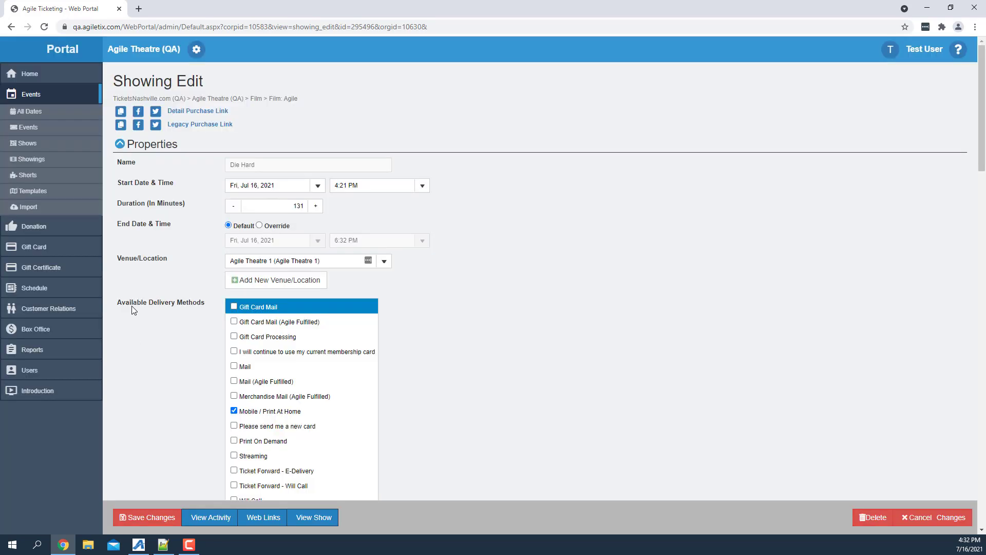
pyautogui.click(146, 517)
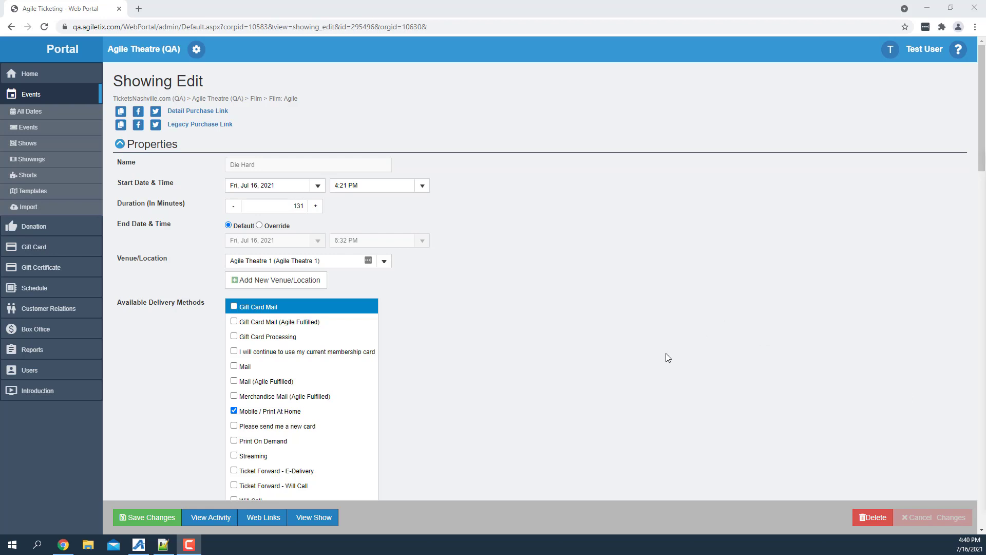
# Add a new assignment policy to the Admission tier, keeping its ticket type as Any Ticket Type.
pyautogui.scroll(-5, 405, 378)
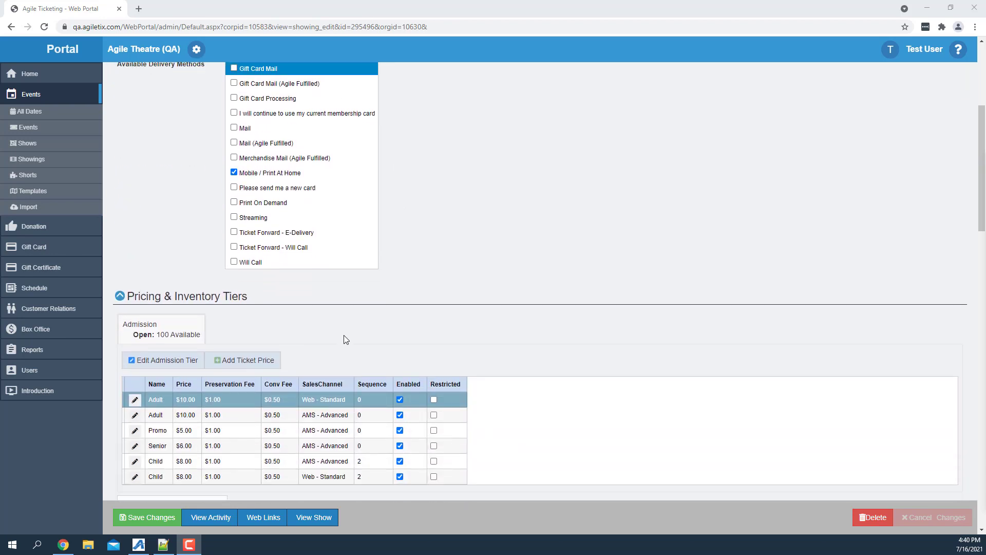
pyautogui.click(163, 341)
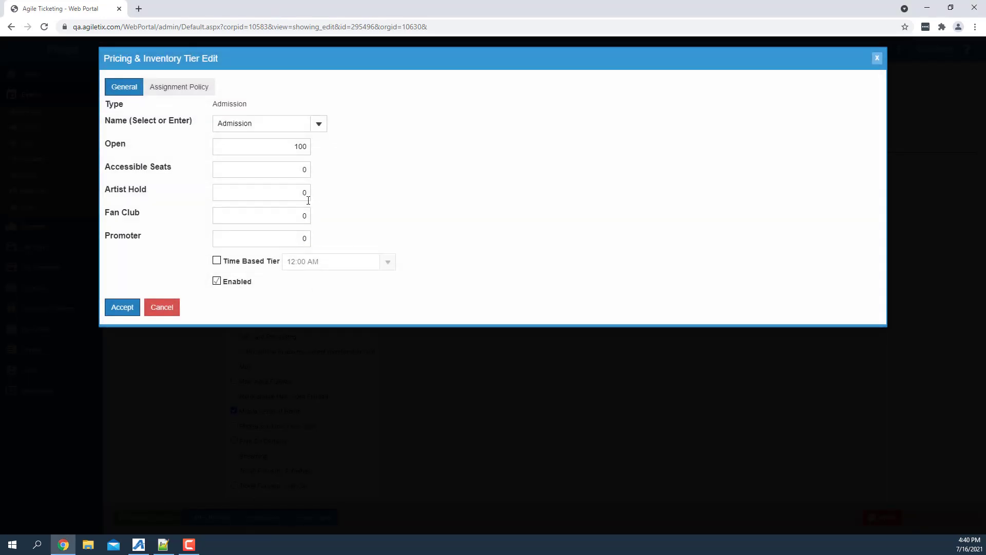
pyautogui.click(189, 90)
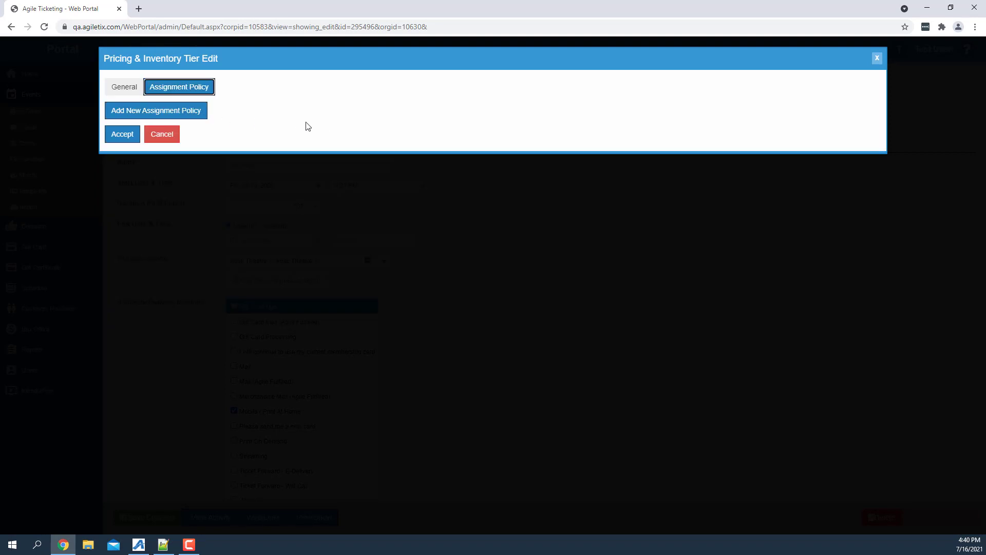
pyautogui.click(151, 112)
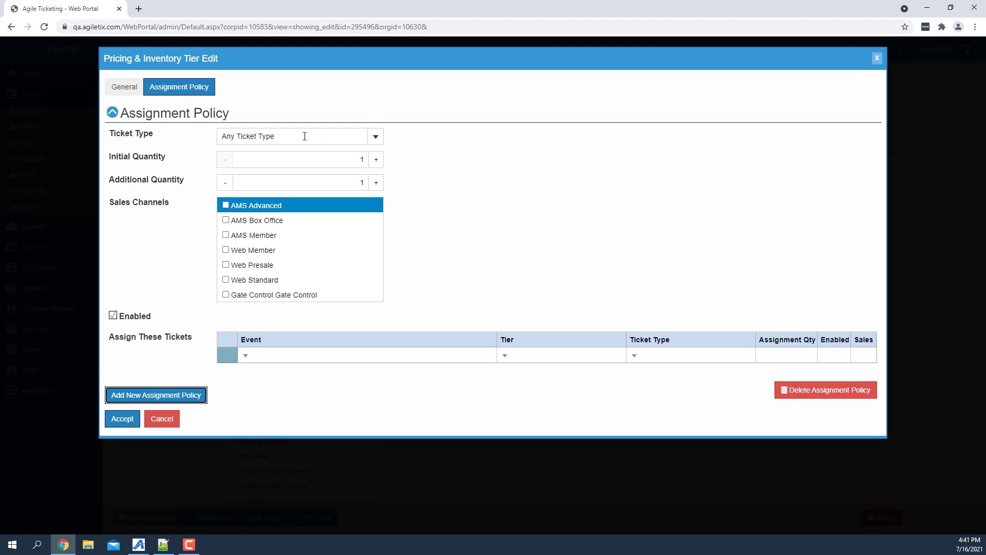
pyautogui.click(376, 138)
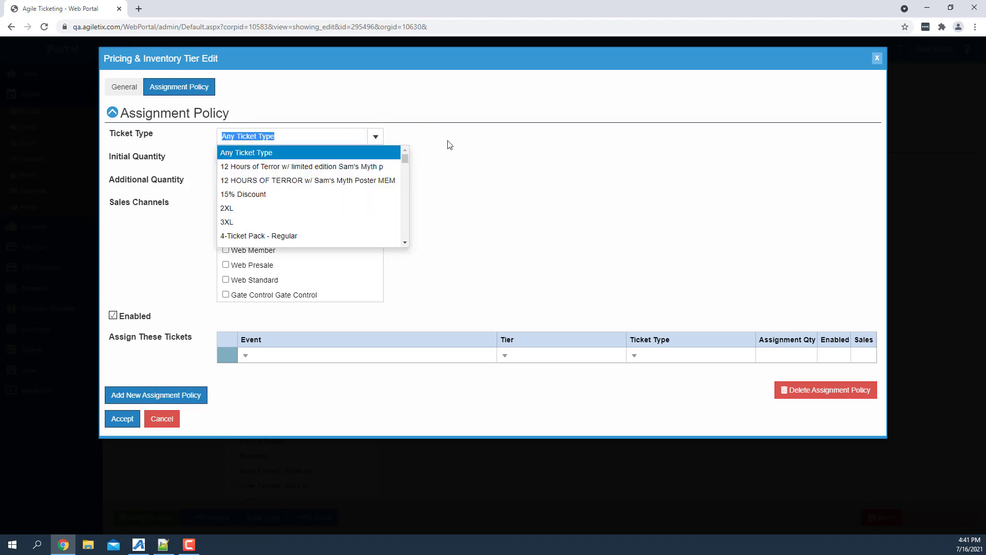
pyautogui.click(465, 149)
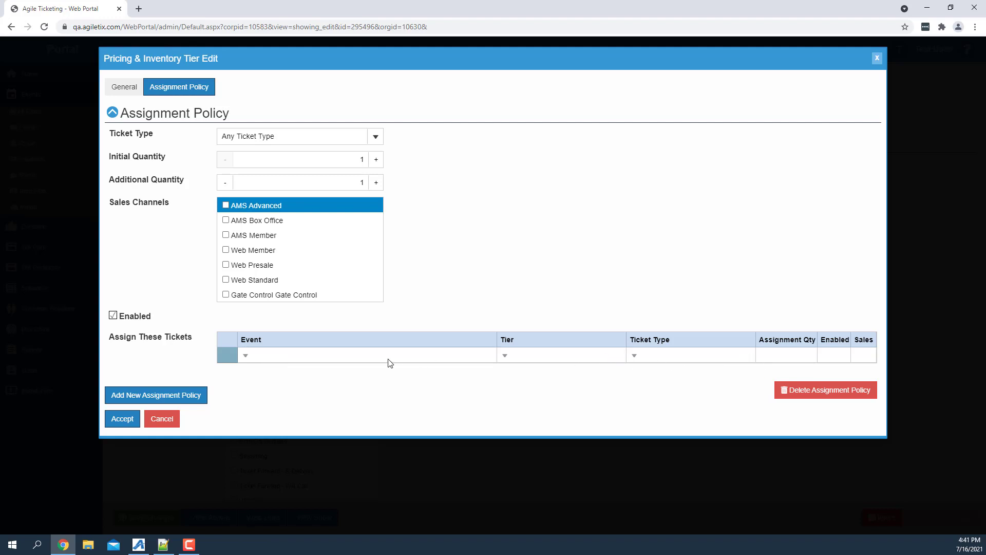
# Enable the policy for the AMS Box Office and Web Standard sales channels and assign the event Die Hard - 7/16/2021 4:21 PM.
pyautogui.click(226, 223)
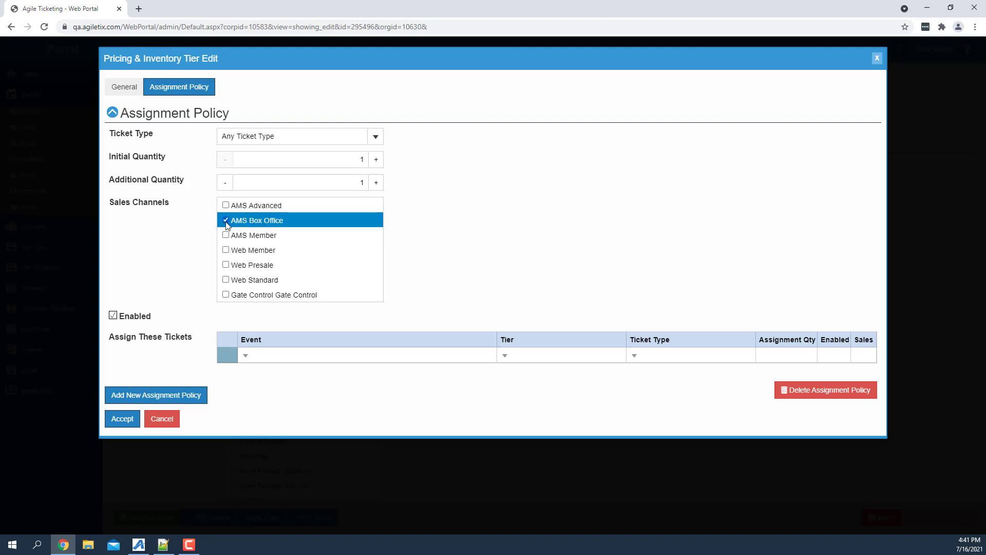
pyautogui.click(226, 281)
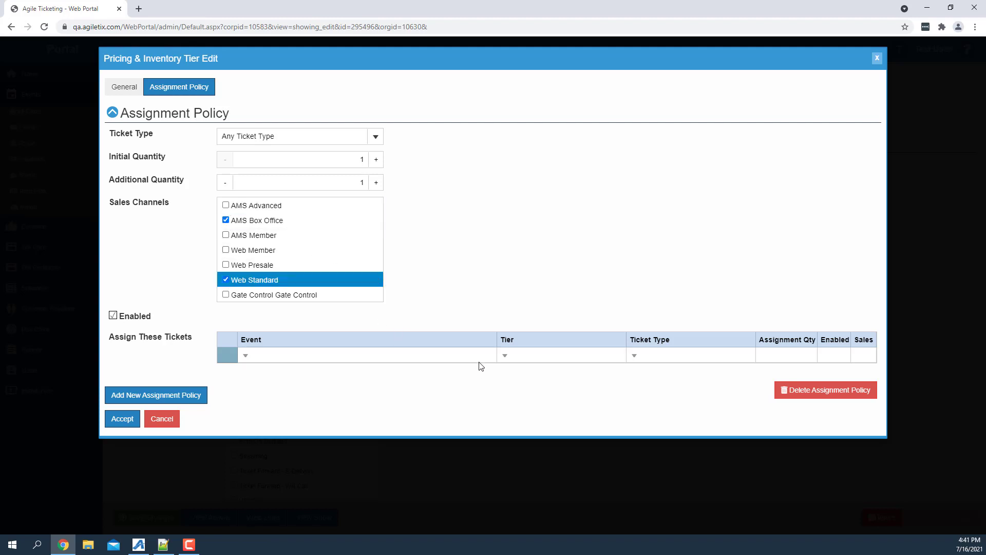
pyautogui.click(458, 356)
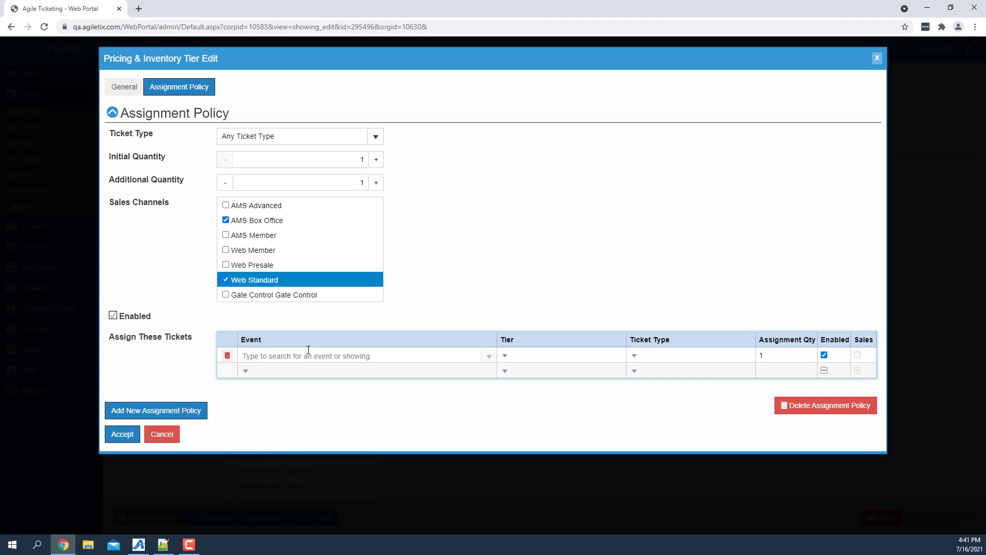
pyautogui.write('die hard')
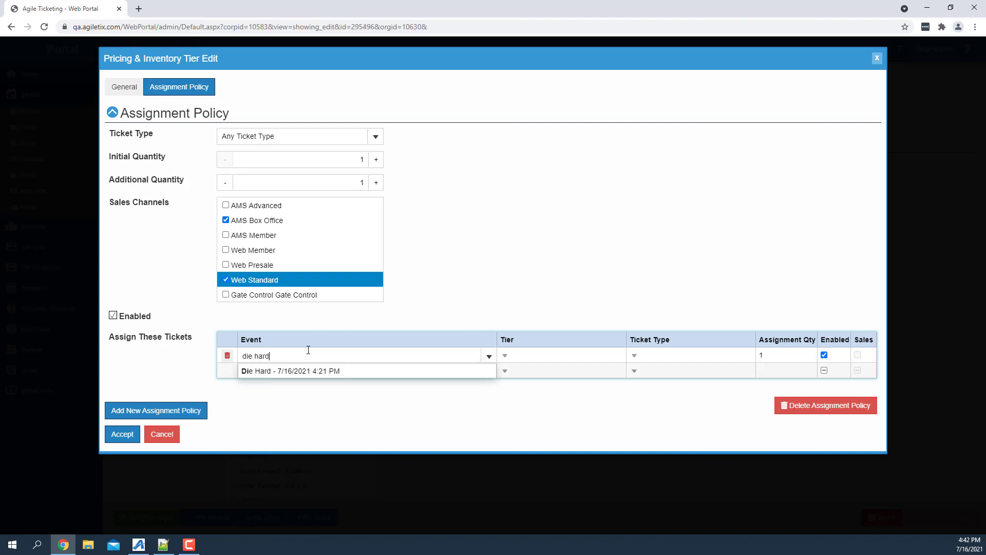
pyautogui.click(316, 371)
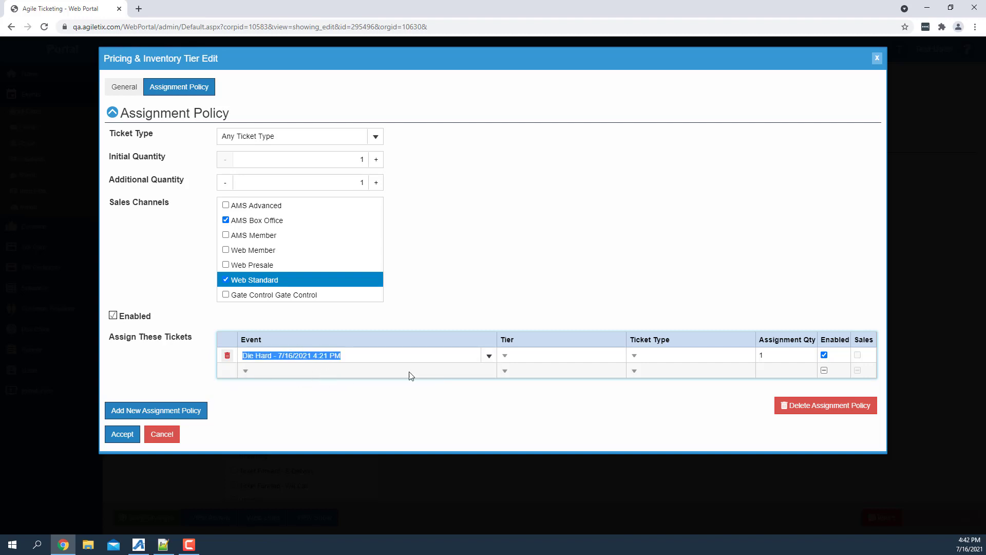
# Set the assigned Die Hard event's tier to Admission, its ticket type to Promo and its assignment quantity to 2.
pyautogui.click(553, 354)
pyautogui.click(690, 356)
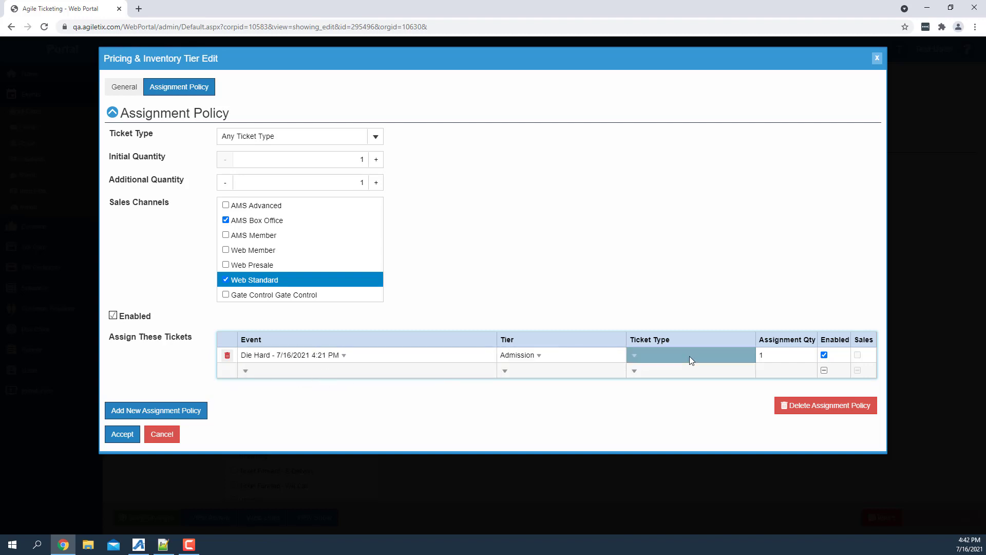
pyautogui.click(748, 356)
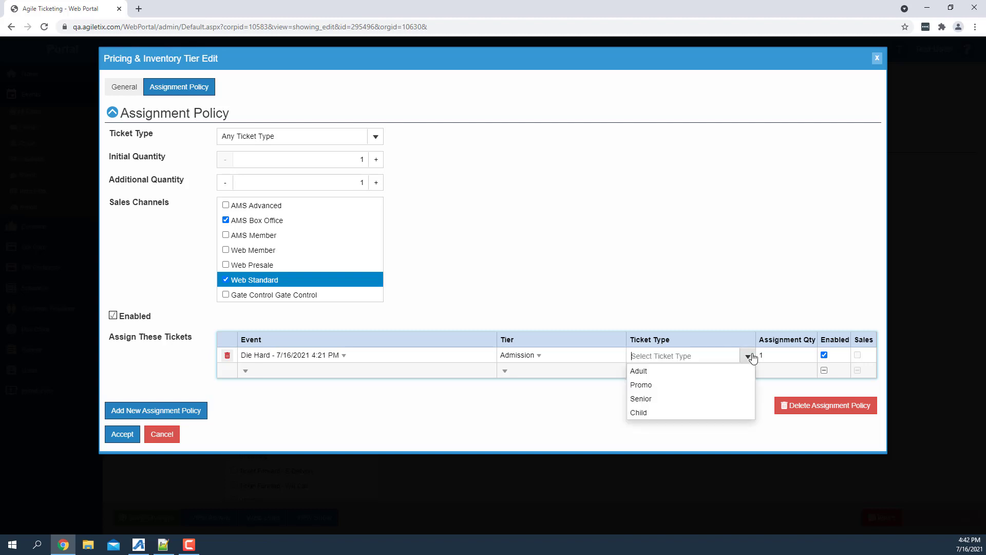
pyautogui.click(647, 389)
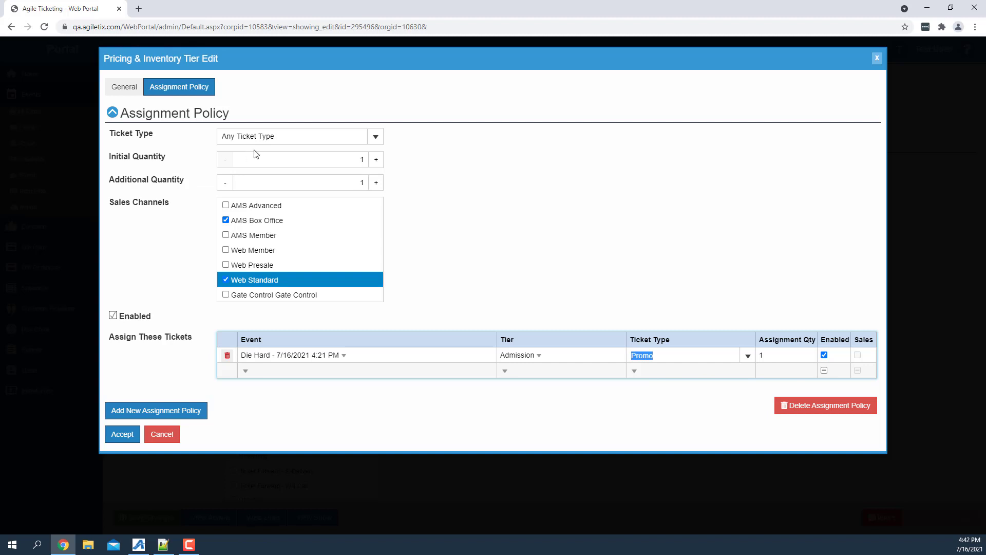
pyautogui.click(773, 354)
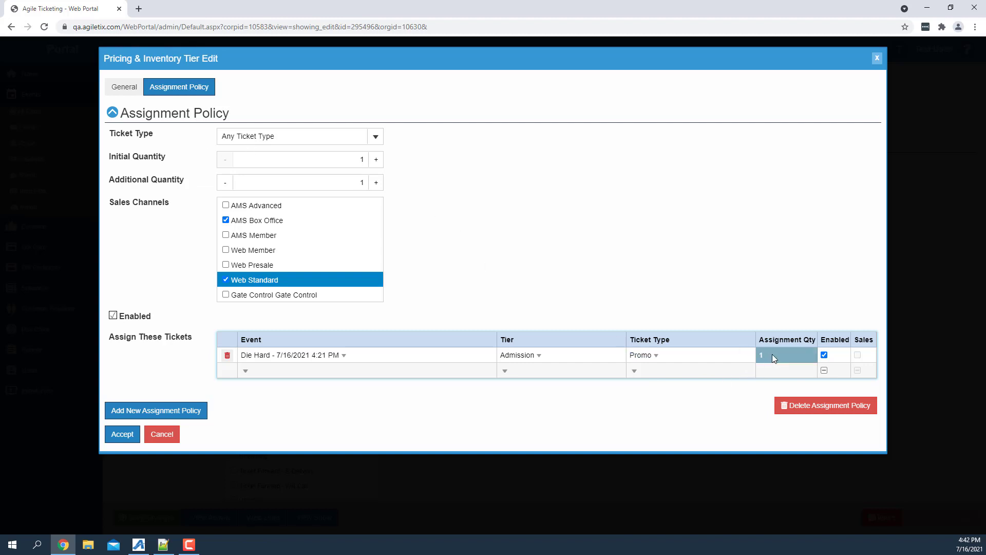
pyautogui.click(810, 356)
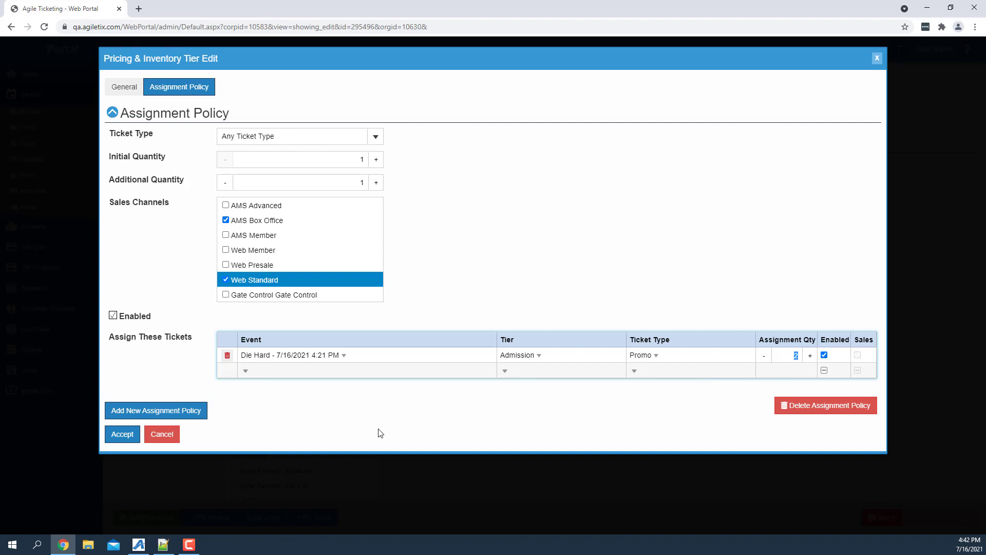
# Accept the Admission tier's assignment policy and save the showing's changes.
pyautogui.click(126, 435)
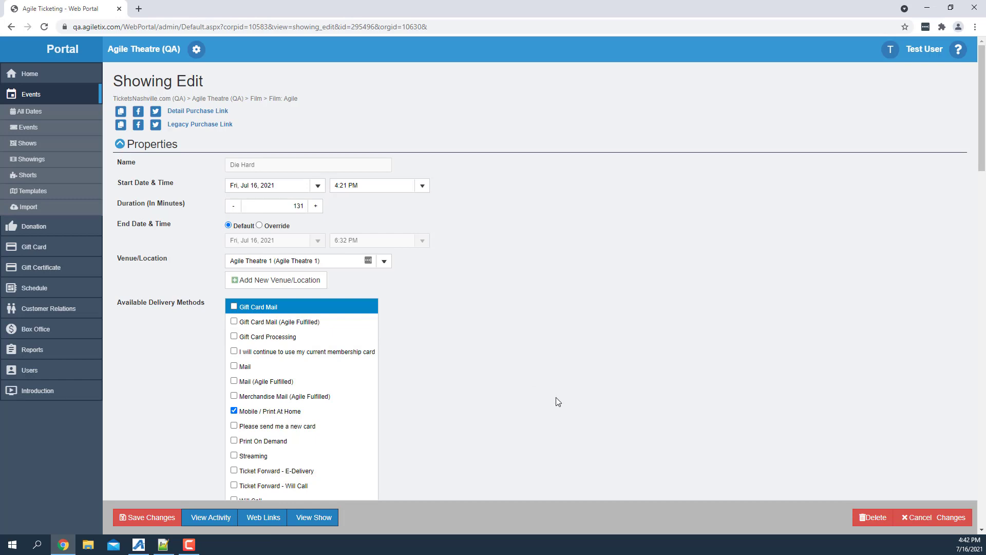
pyautogui.scroll(-2, 557, 402)
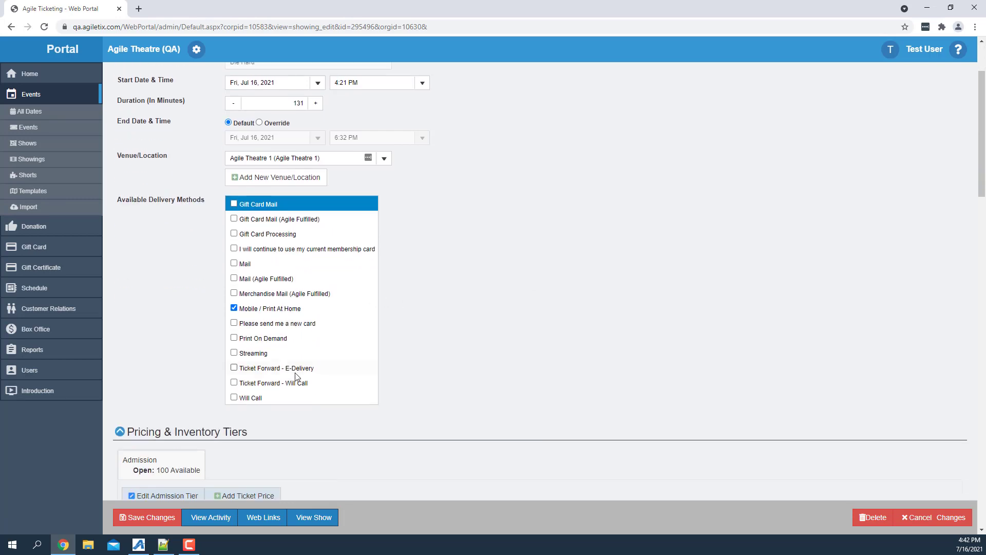
pyautogui.scroll(-3, 142, 524)
pyautogui.click(143, 517)
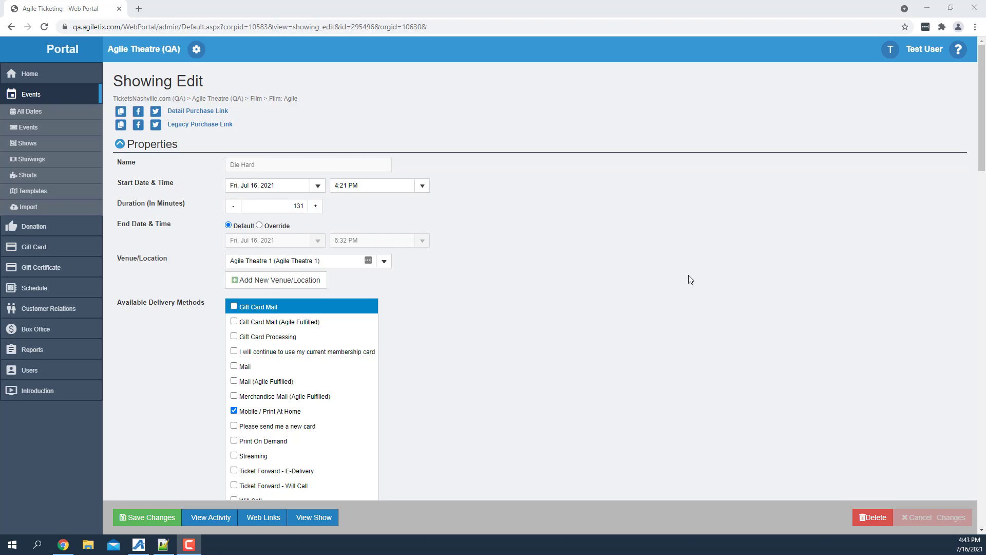
# Go to the showing's additional information and activate the Renews From search field.
pyautogui.scroll(-10, 642, 282)
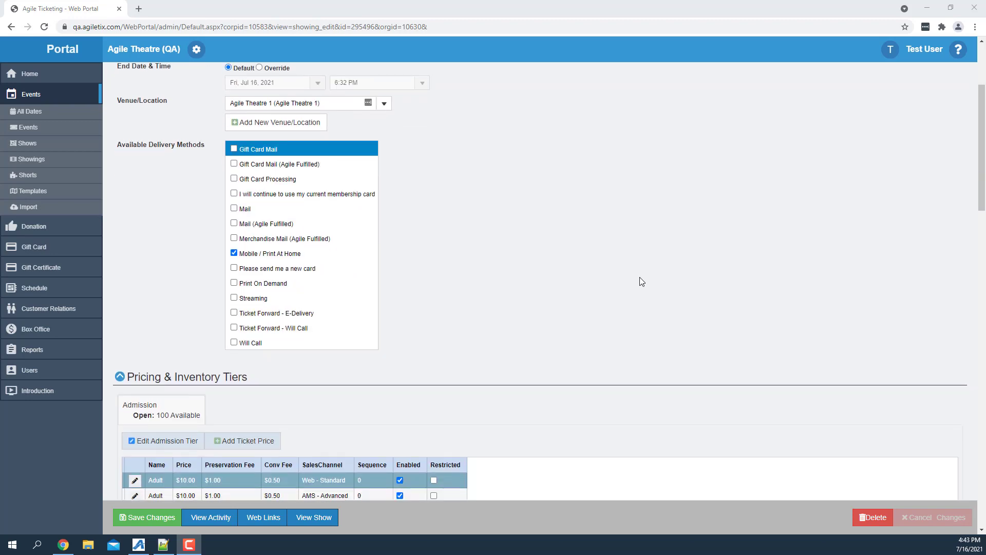
pyautogui.scroll(-1, 642, 282)
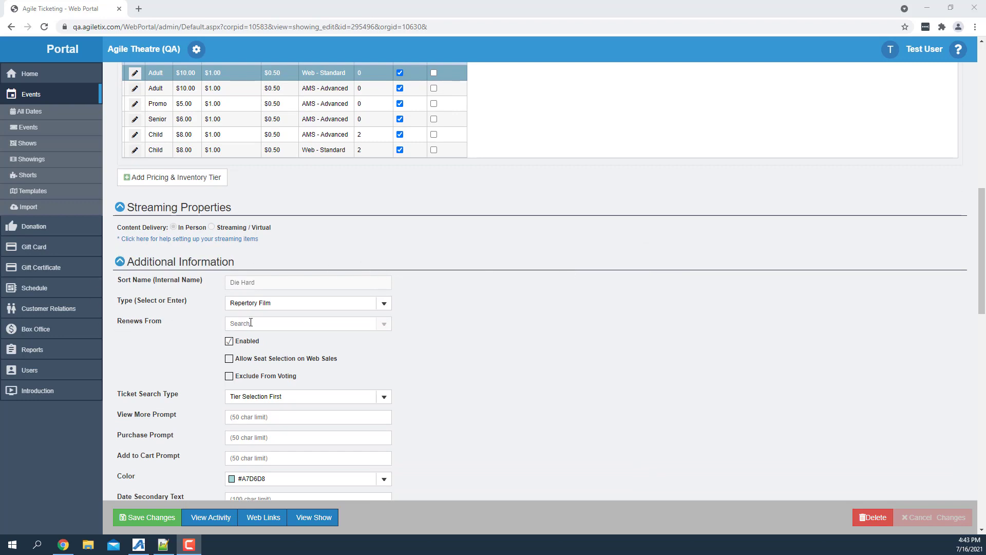
pyautogui.click(277, 322)
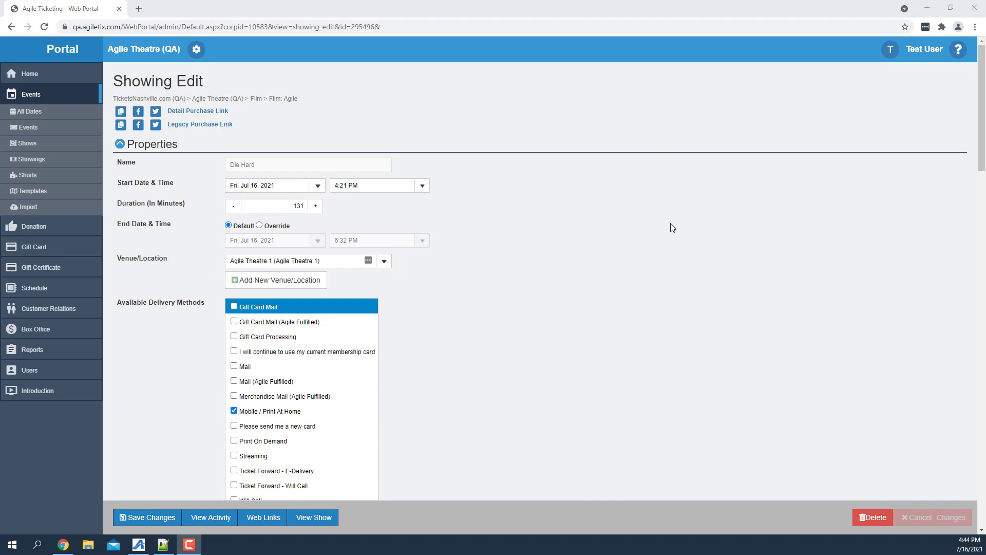
# Open the Die Hard show linked to this showing and remove its main thumbnail image.
pyautogui.click(330, 514)
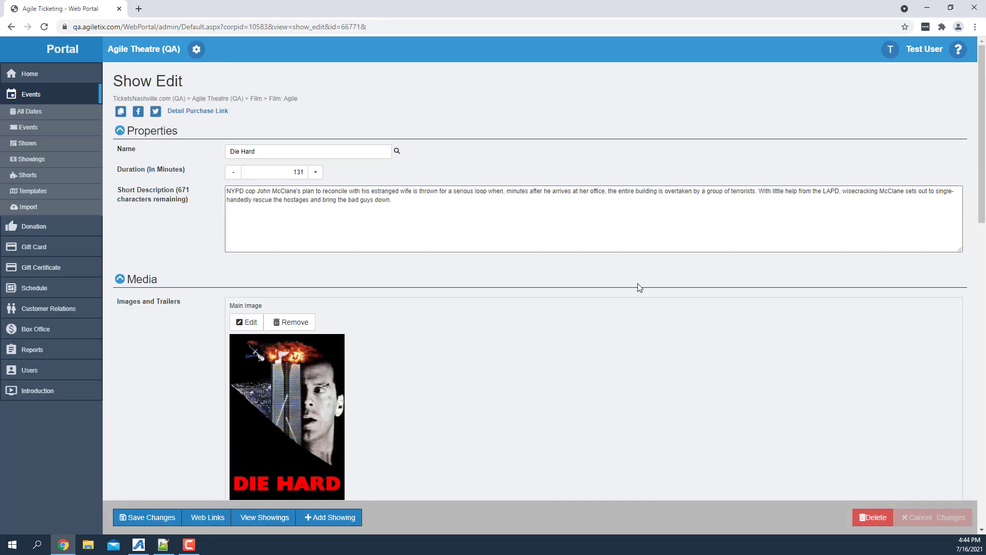
pyautogui.scroll(-1, 581, 299)
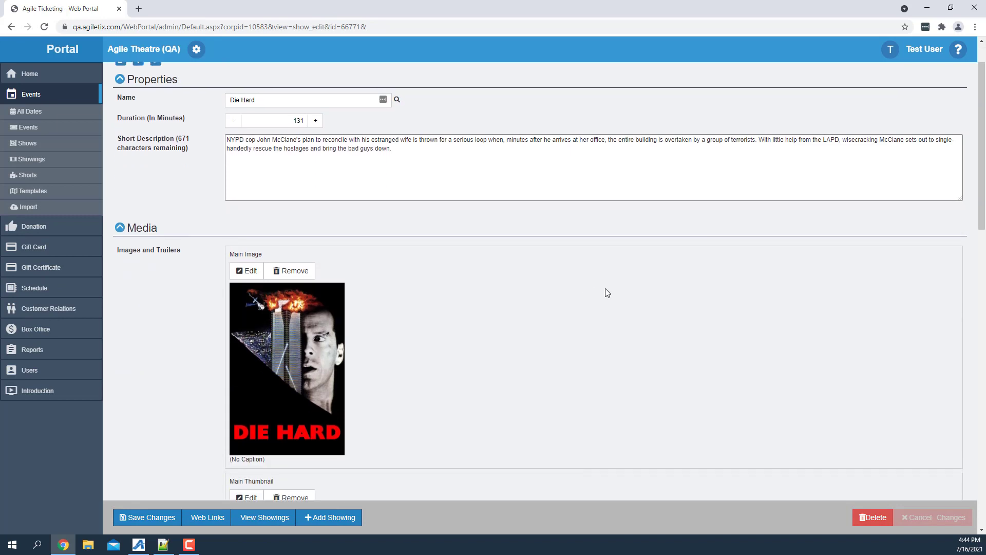
pyautogui.scroll(-3, 605, 289)
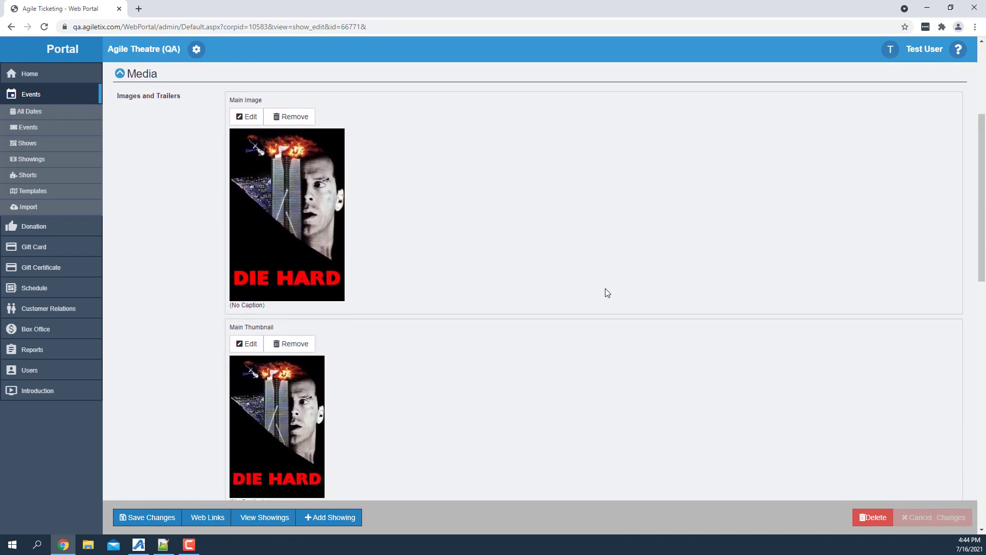
pyautogui.scroll(-1, 605, 289)
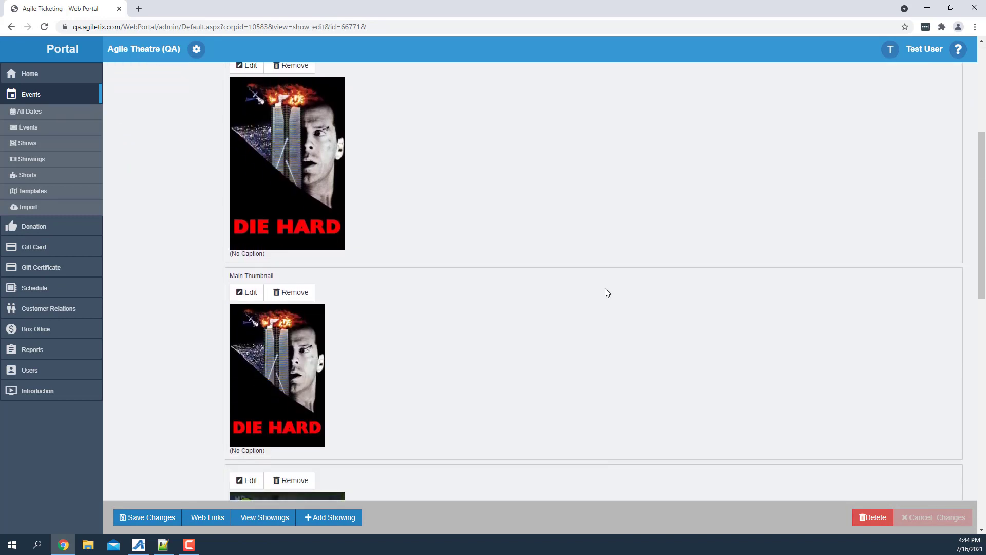
pyautogui.click(288, 294)
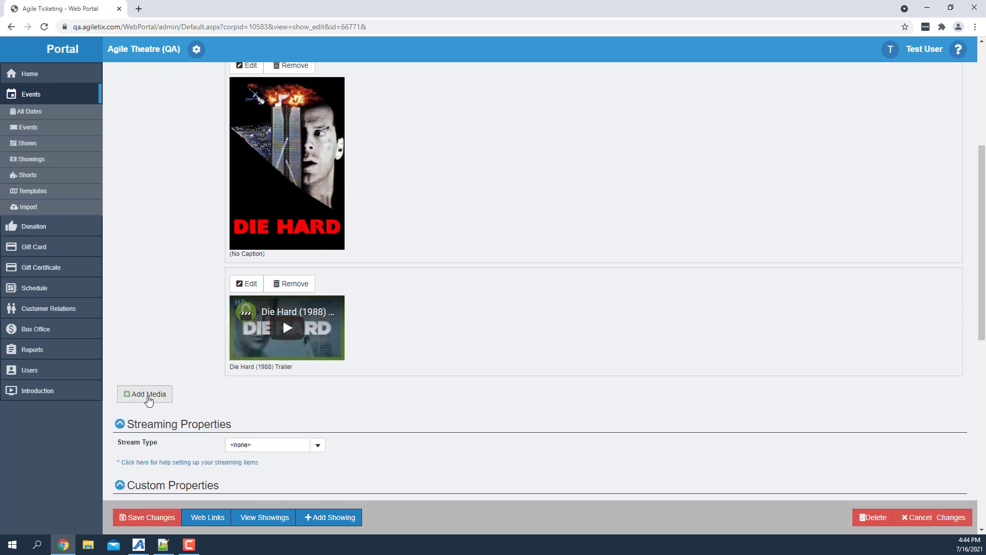
# Start adding a new media item to the show with its type set to Main Thumbnail.
pyautogui.click(148, 395)
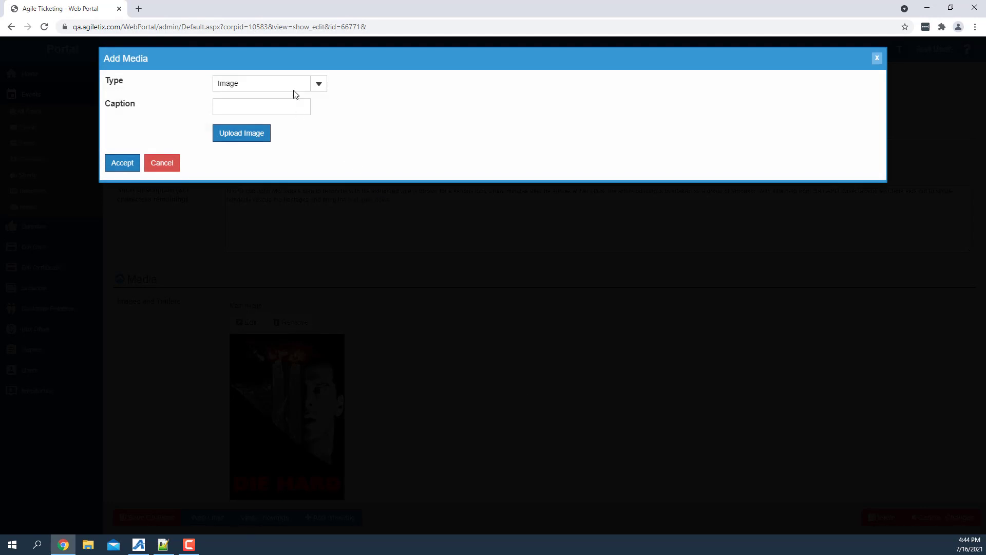
pyautogui.click(319, 88)
pyautogui.click(260, 155)
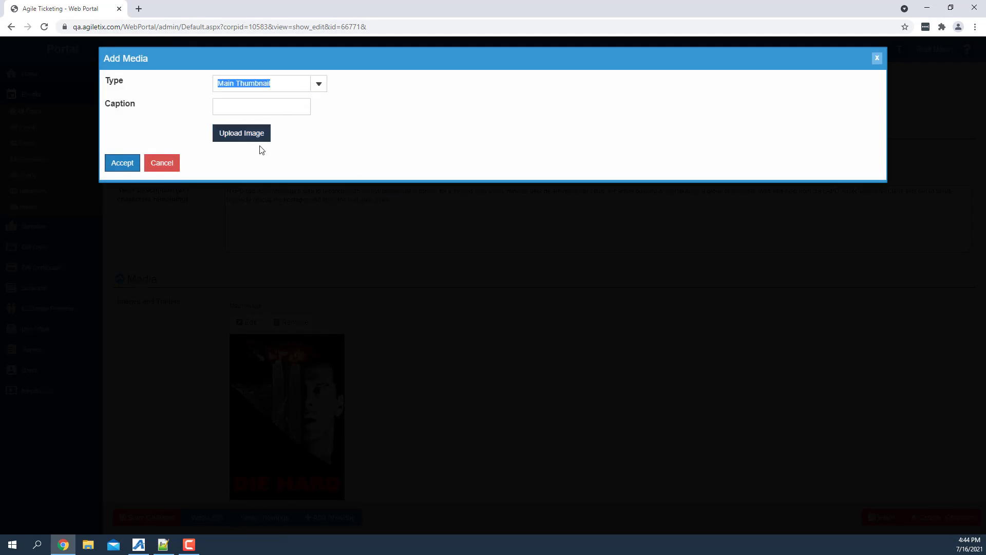
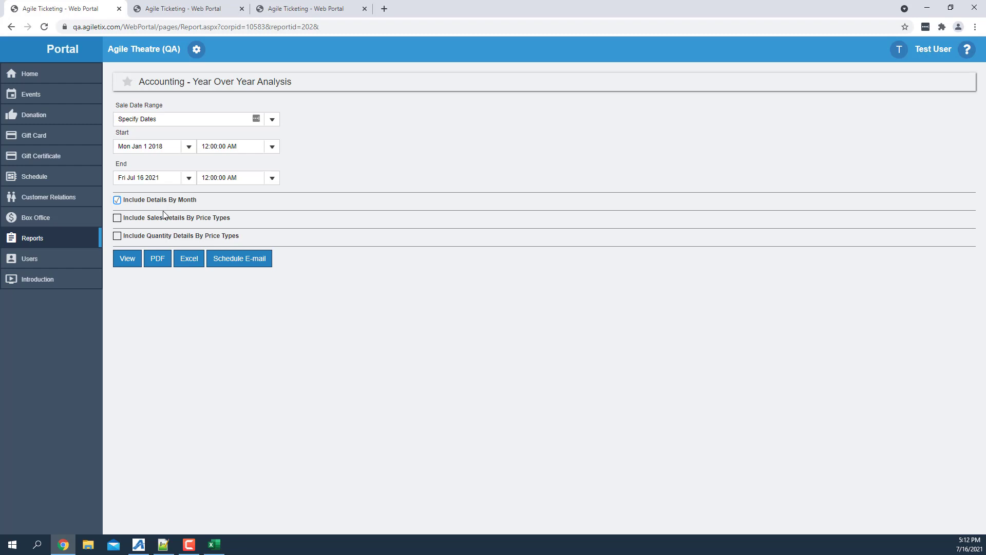
# Include sales details and quantity details by price types in the Year Over Year Analysis report and export it to Excel.
pyautogui.click(151, 219)
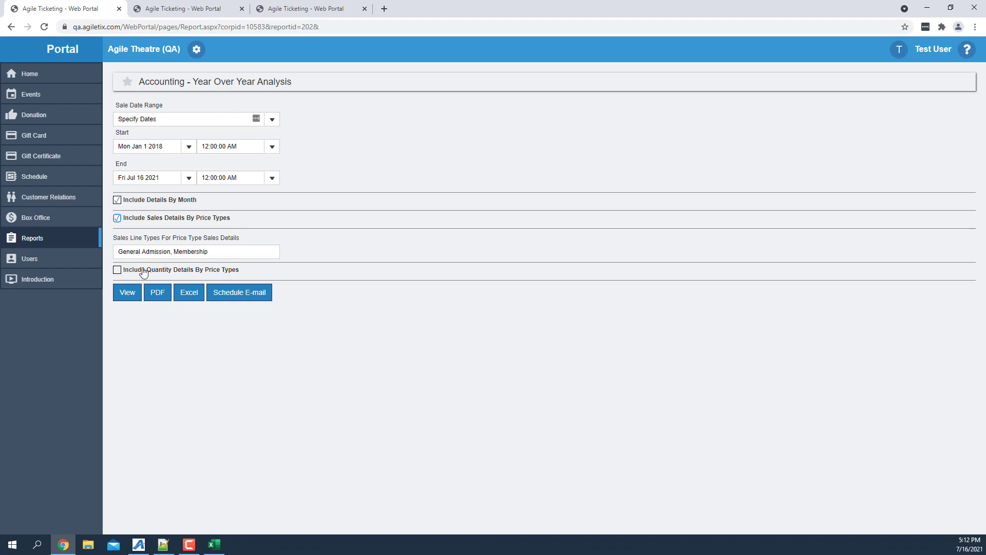
pyautogui.click(179, 271)
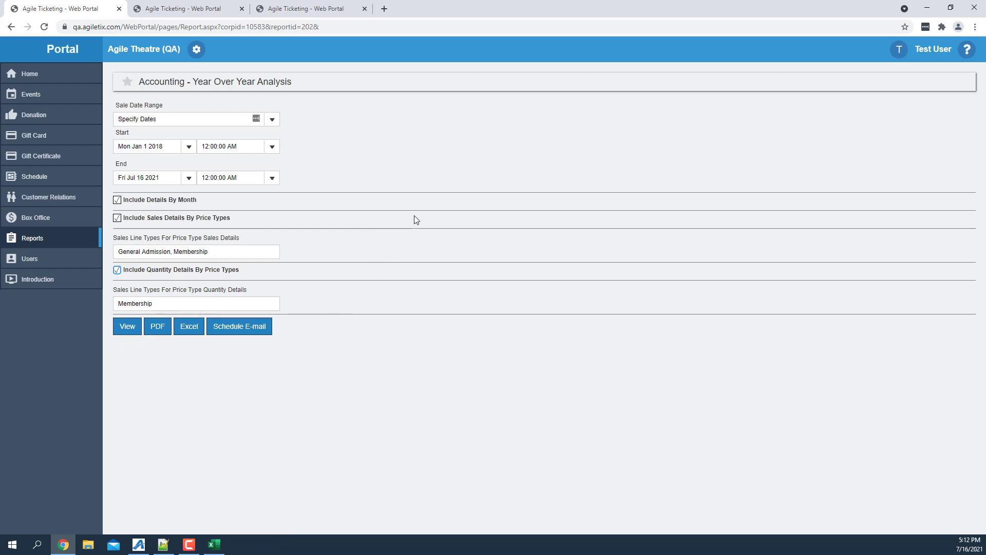
pyautogui.click(196, 328)
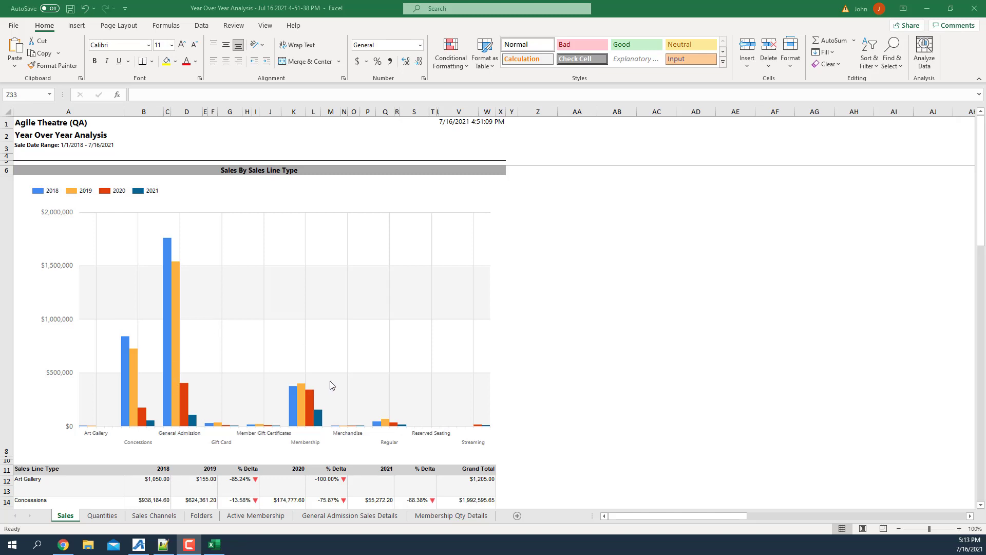
# Examine the sales by sales line type charts and tables on the Sales sheet of the Year Over Year Analysis workbook in Excel.
pyautogui.scroll(-2, 331, 385)
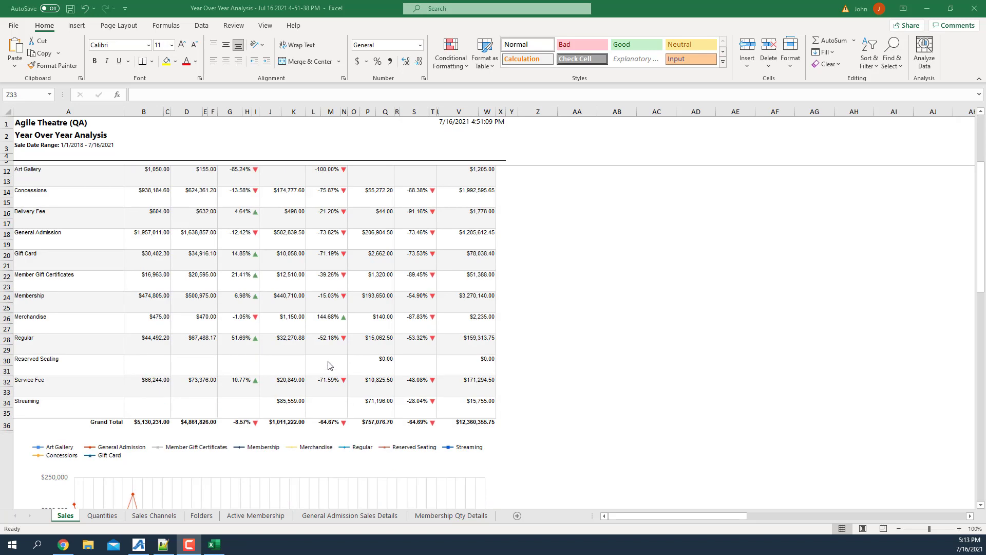
pyautogui.scroll(1, 331, 373)
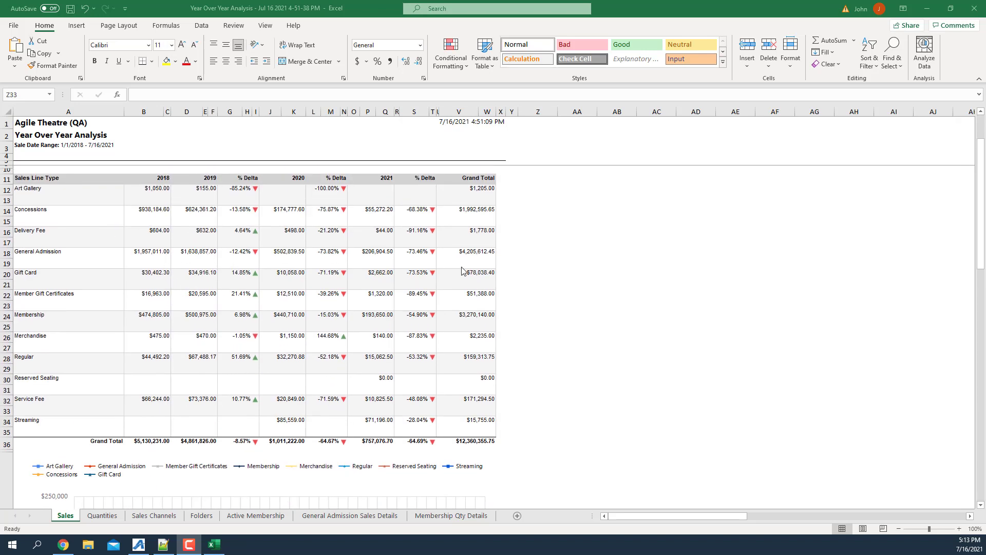
pyautogui.scroll(-4, 316, 340)
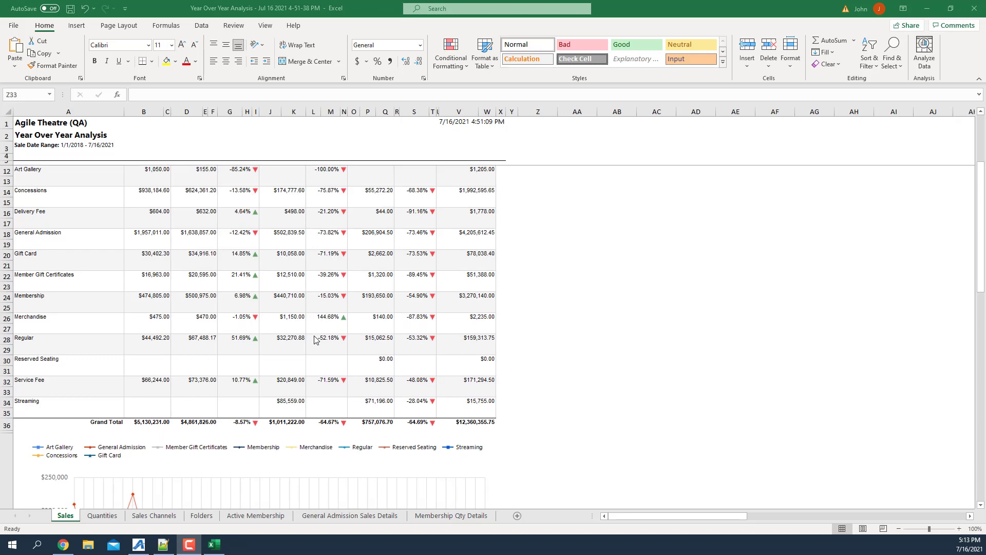
pyautogui.scroll(-2, 316, 340)
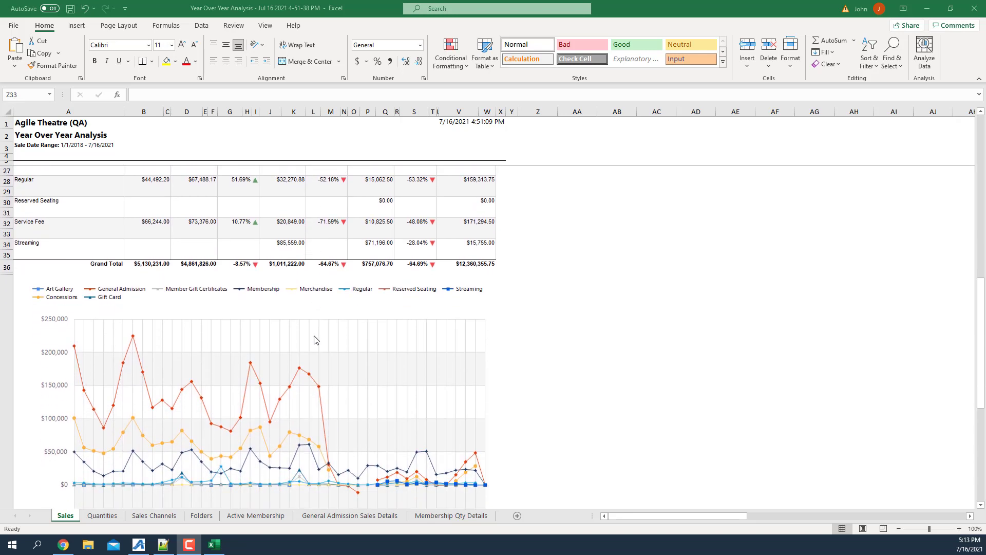
pyautogui.scroll(-3, 316, 340)
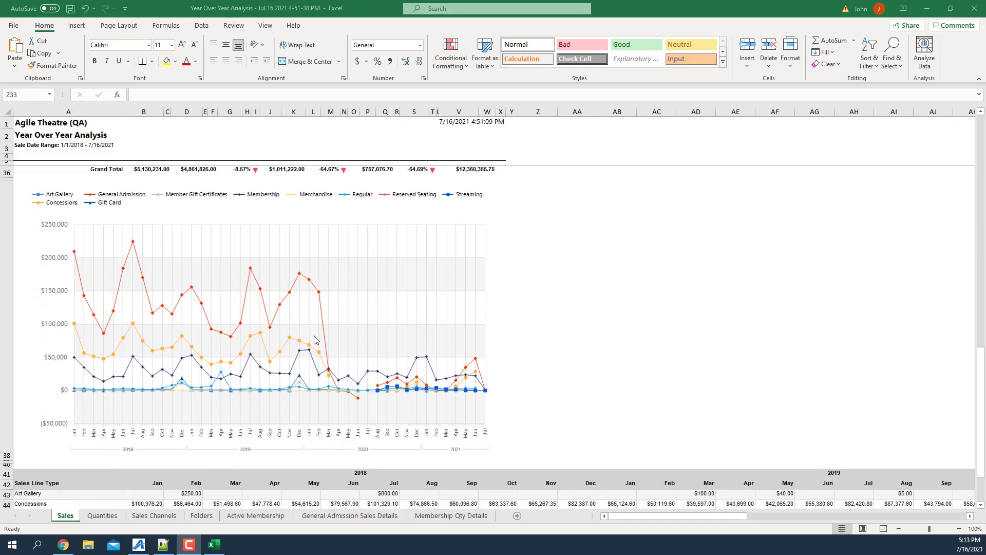
pyautogui.scroll(3, 316, 339)
pyautogui.scroll(-3, 317, 339)
pyautogui.scroll(10, 316, 340)
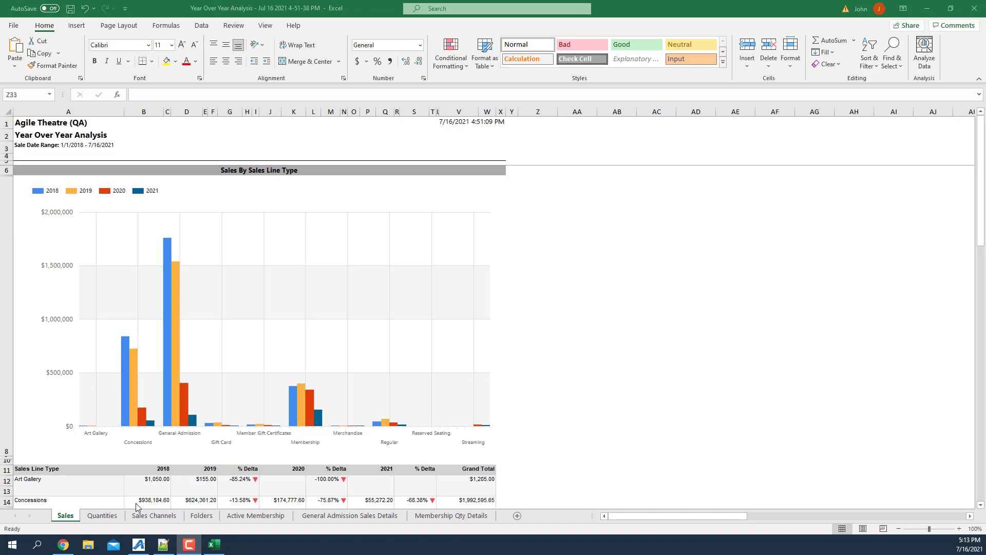
# Review the workbook's Quantities, Sales Channels, Folders, Active Membership, General Admission Sales Details and Membership Qty Details sheets.
pyautogui.click(105, 518)
pyautogui.click(105, 518)
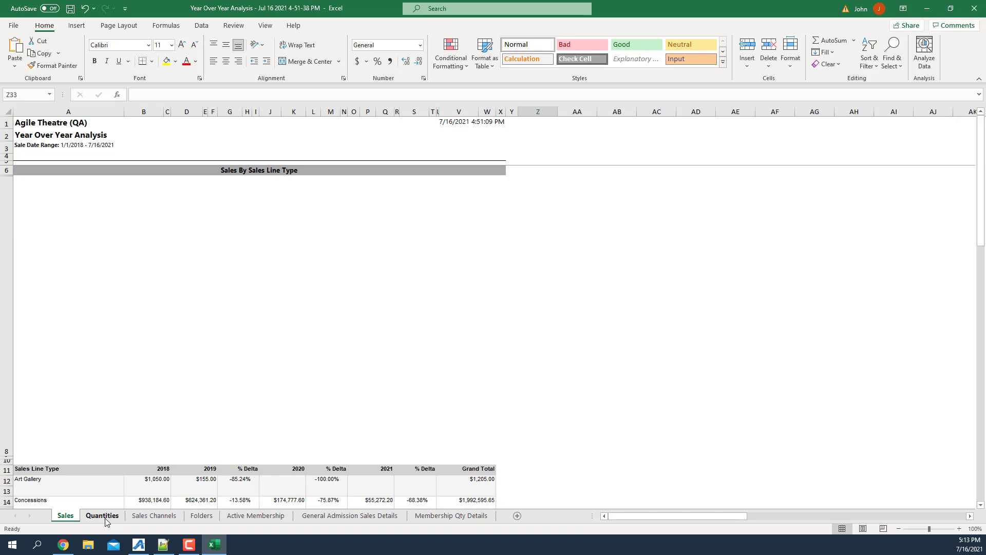
pyautogui.click(154, 519)
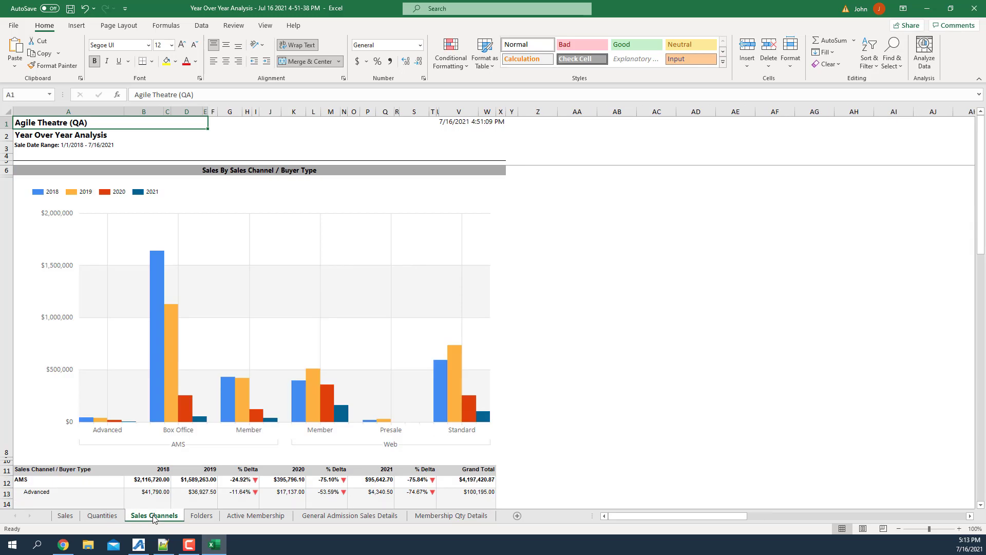
pyautogui.click(198, 516)
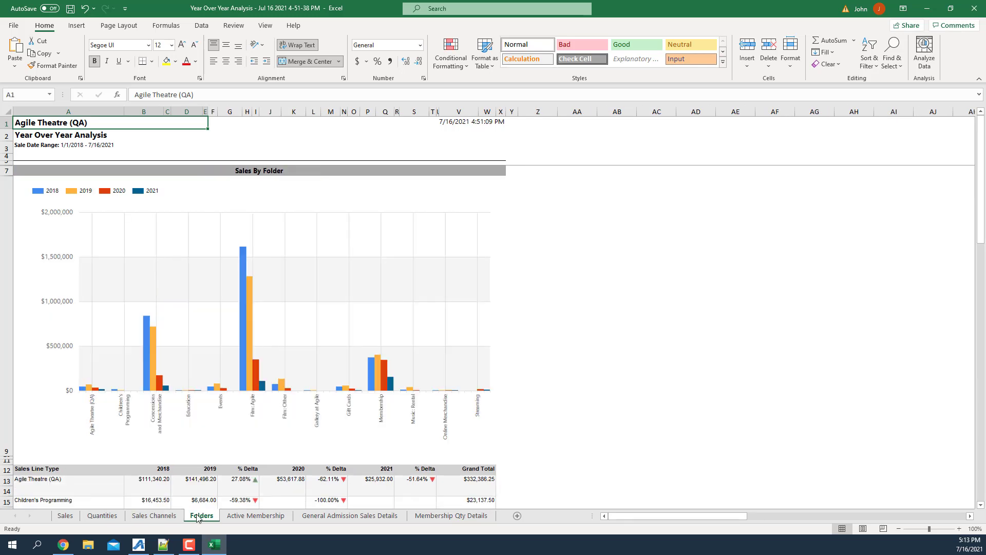
pyautogui.click(251, 516)
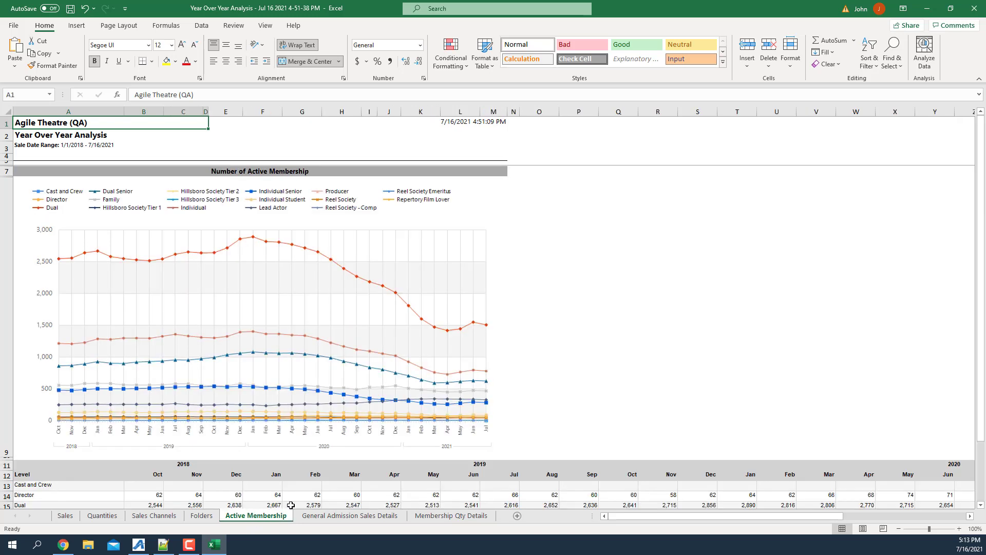
pyautogui.click(319, 521)
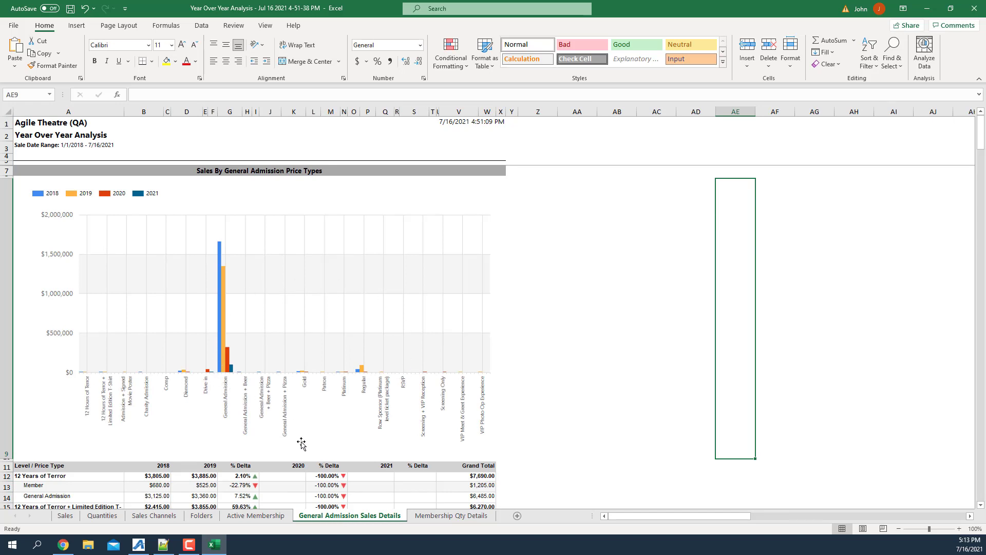
pyautogui.click(451, 519)
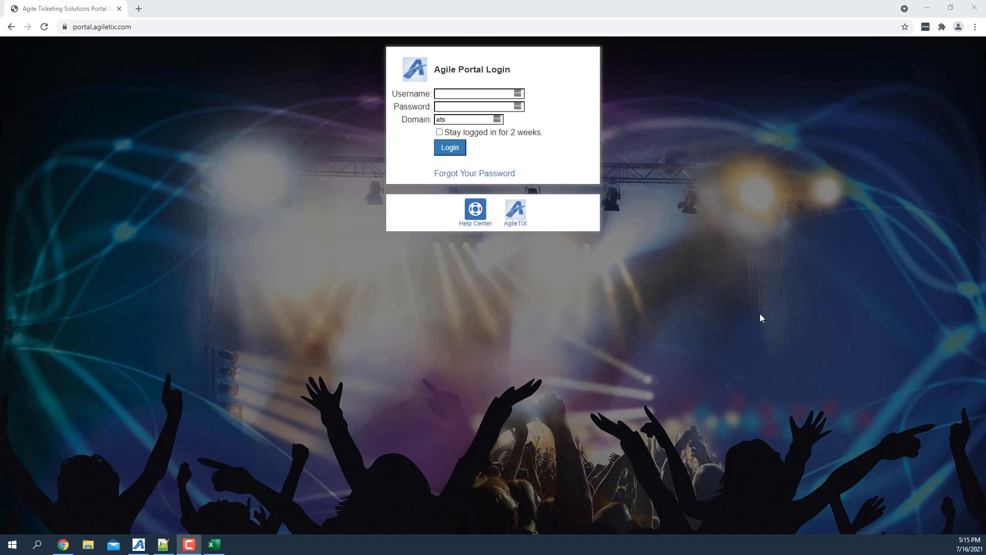
# Enable staying logged in for 2 weeks on the Agile Portal login page in the browser.
pyautogui.click(438, 134)
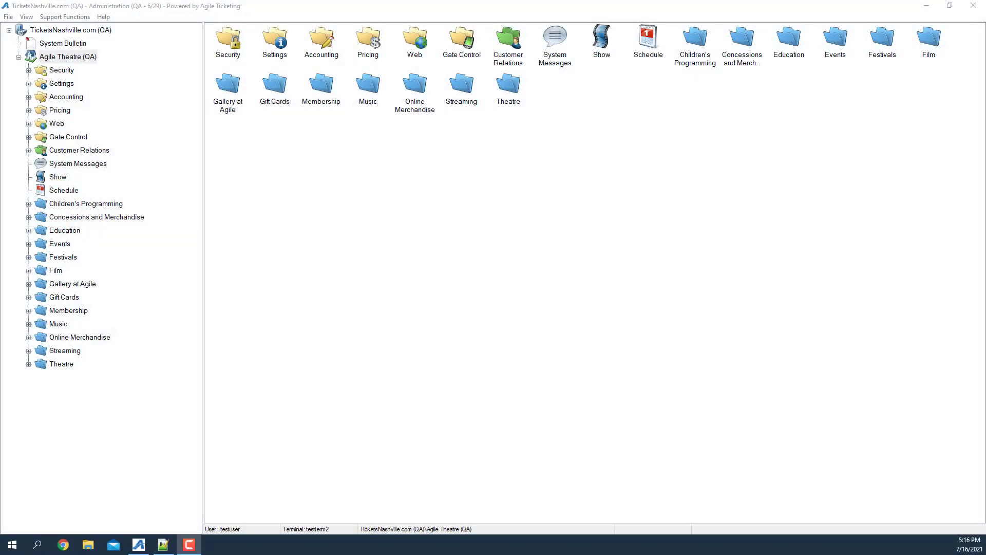
# In the Agile Administration application's External Integration settings, turn off Assign Gift/Other Info To Order Contact and open the field mappings.
pyautogui.doubleClick(57, 83)
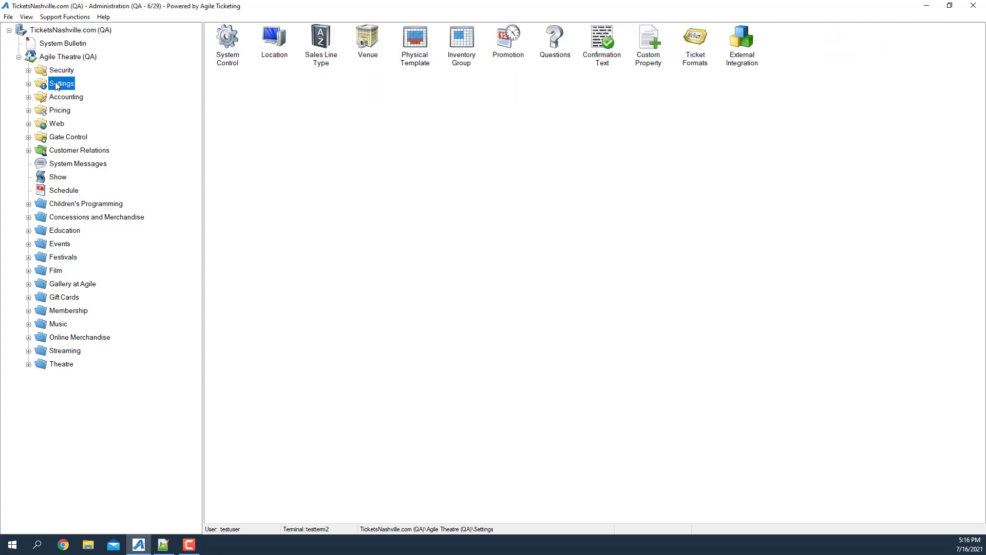
pyautogui.click(88, 244)
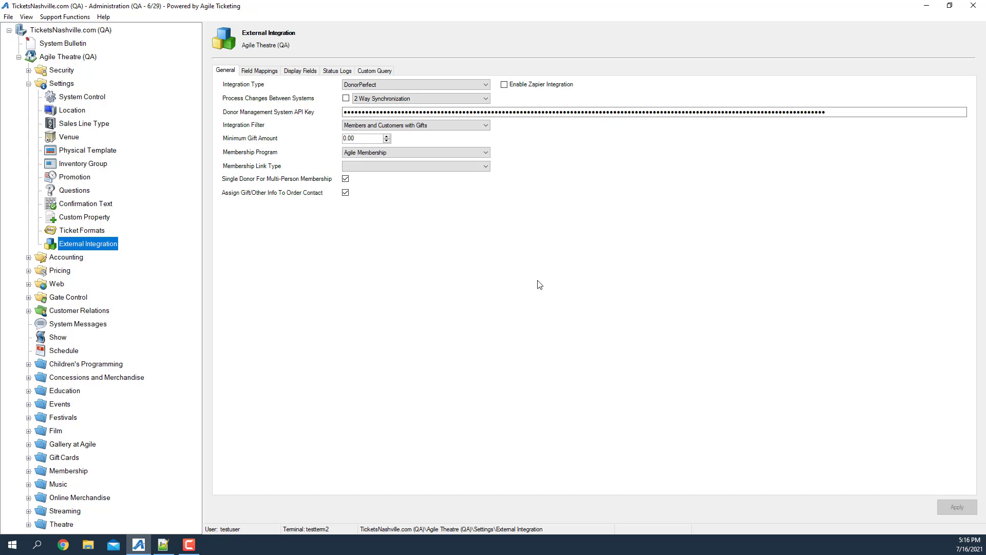
pyautogui.click(344, 194)
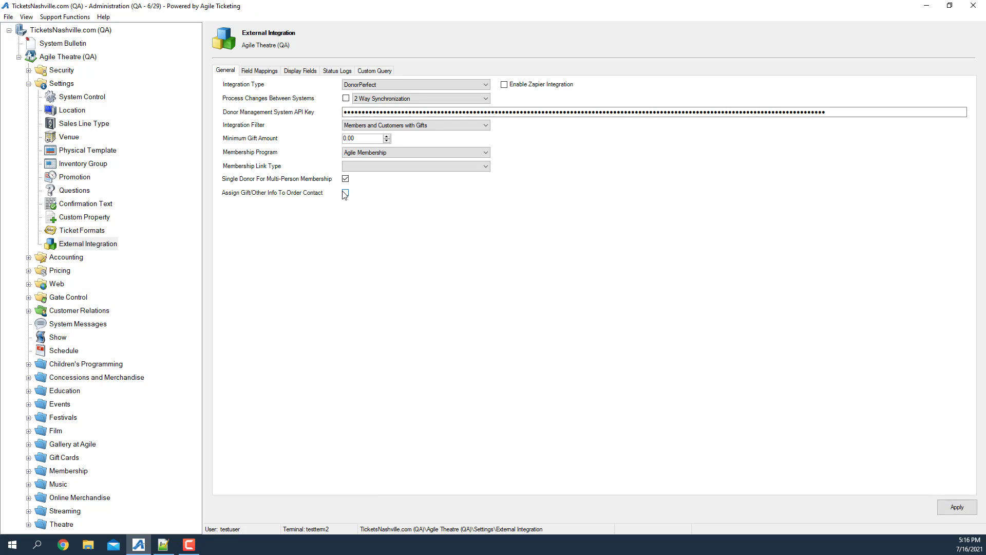
pyautogui.click(261, 71)
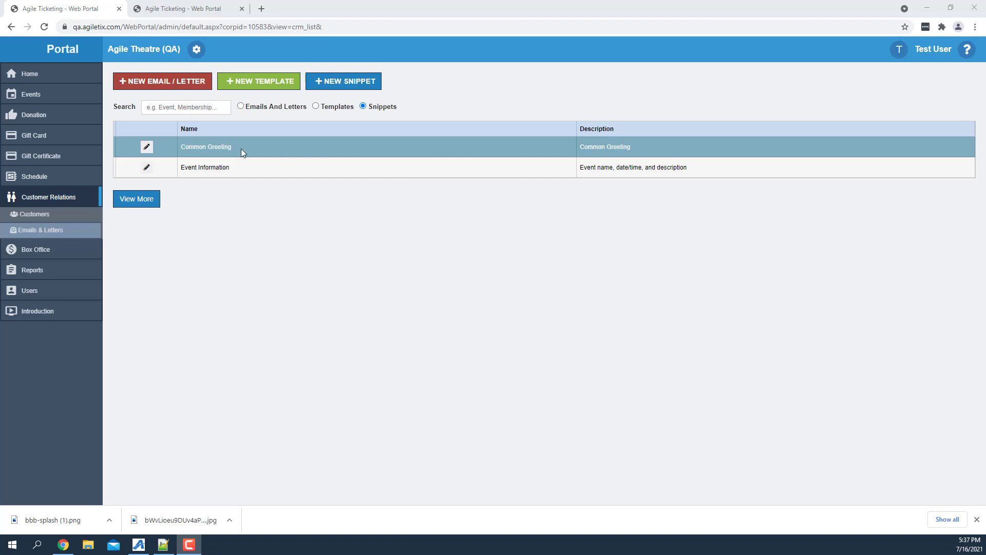
# In the web portal, inspect the body fields of the Event Information snippet and close it without saving.
pyautogui.click(146, 168)
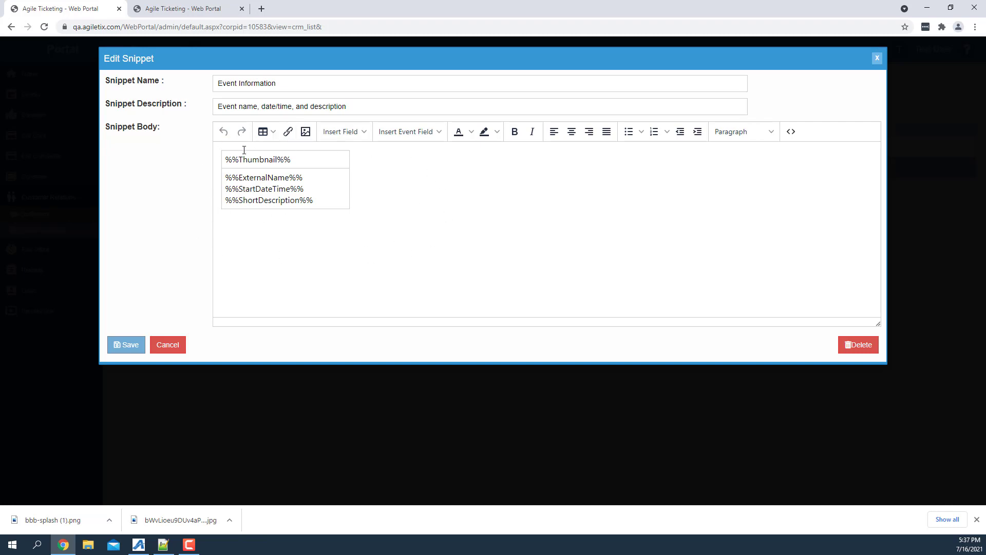
pyautogui.click(307, 160)
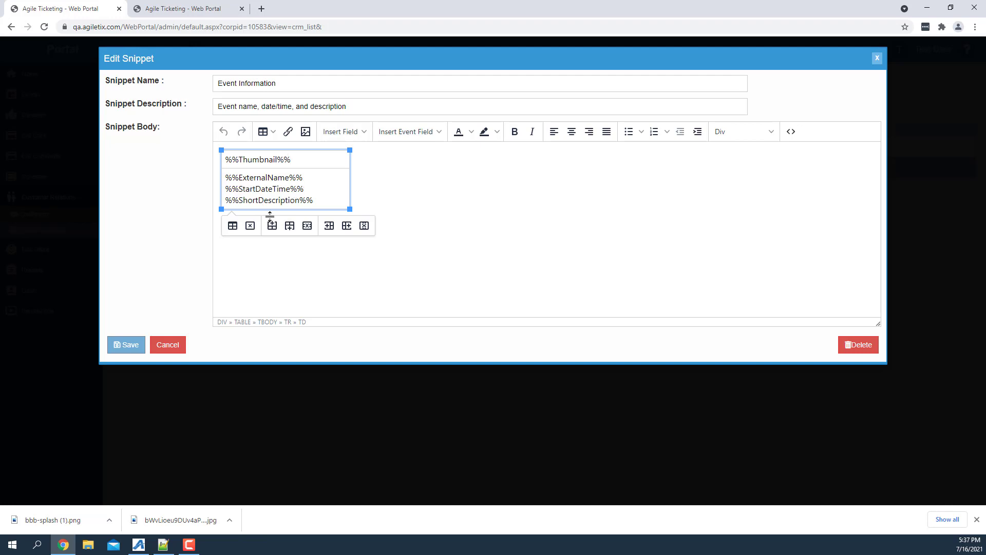
pyautogui.click(170, 345)
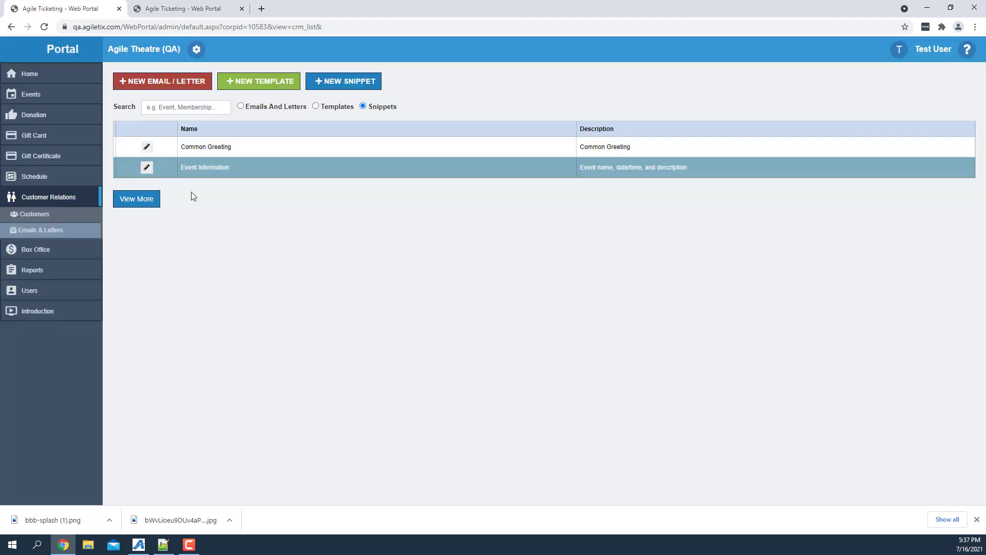
# Create a new email using the Current Membership With Level Selection data set, with Agile Membership as its target audience.
pyautogui.click(164, 82)
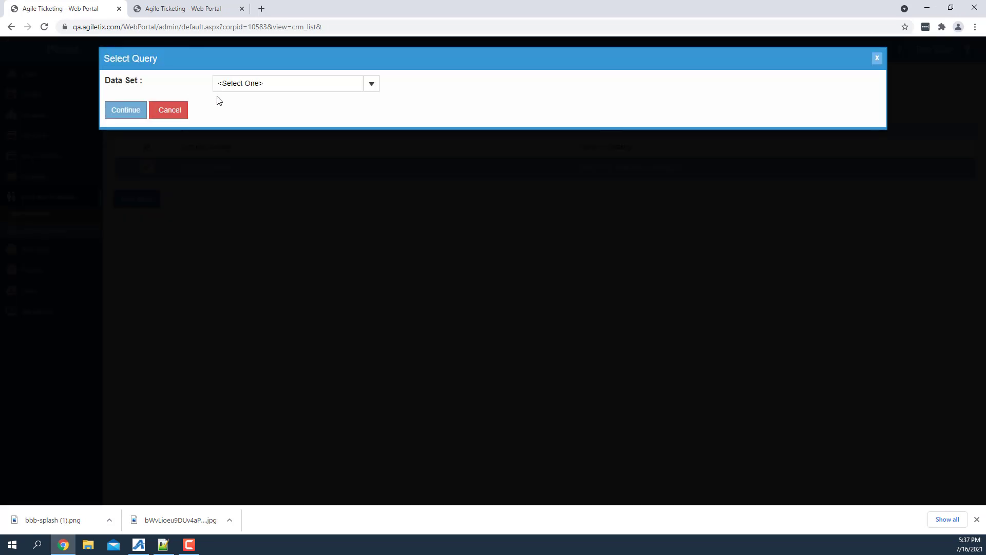
pyautogui.click(376, 91)
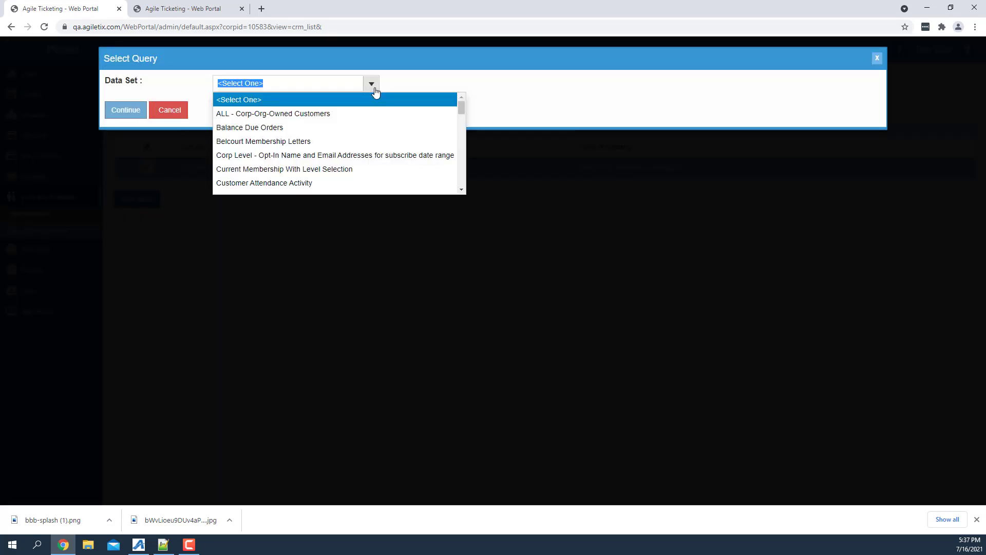
pyautogui.click(316, 171)
pyautogui.click(137, 453)
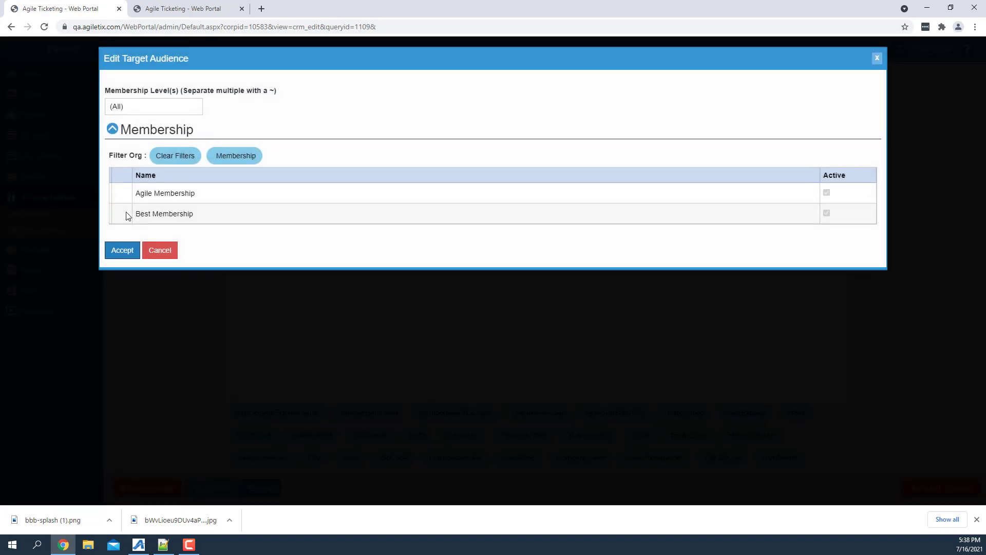
pyautogui.click(151, 193)
pyautogui.click(122, 251)
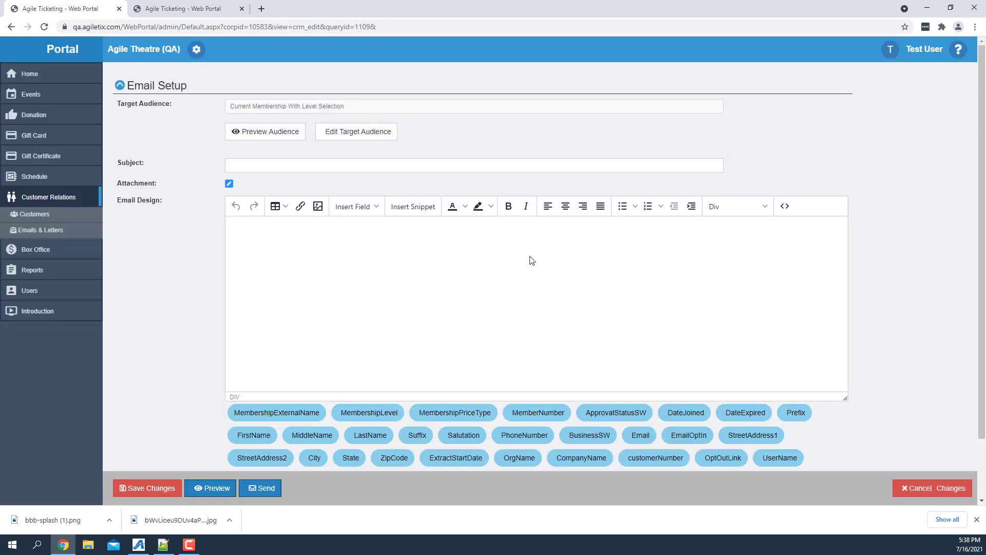
# Insert the Common Greeting snippet into the email design.
pyautogui.click(411, 210)
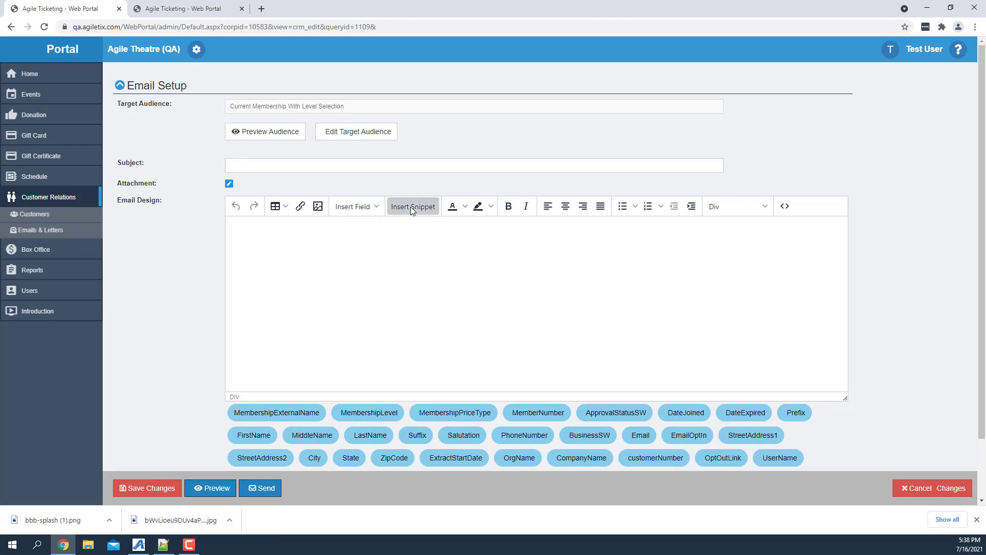
pyautogui.click(422, 265)
pyautogui.click(423, 293)
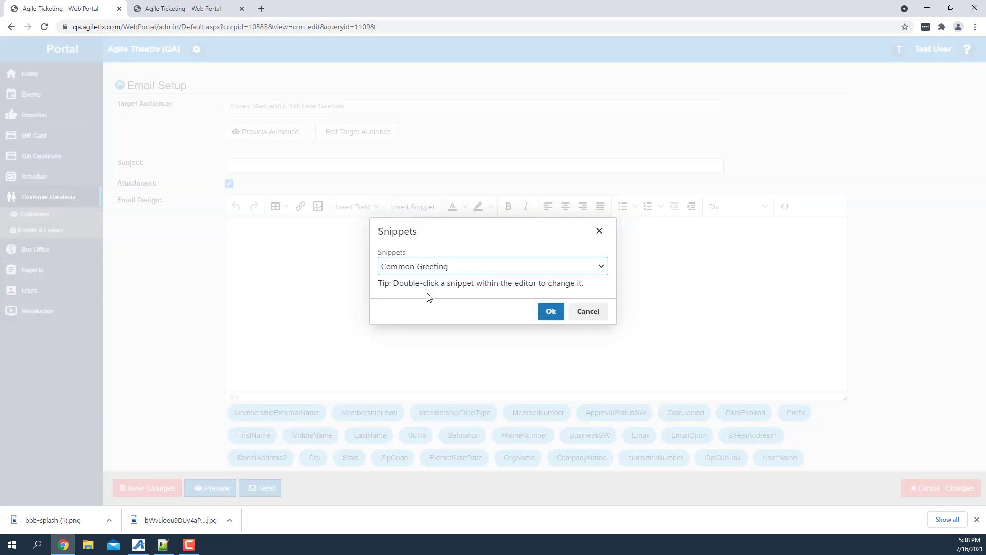
pyautogui.click(550, 312)
# Insert the Event Information snippet below the greeting for the 07/03/2021 19:00 ATTACK THE BLOCK event.
pyautogui.click(412, 208)
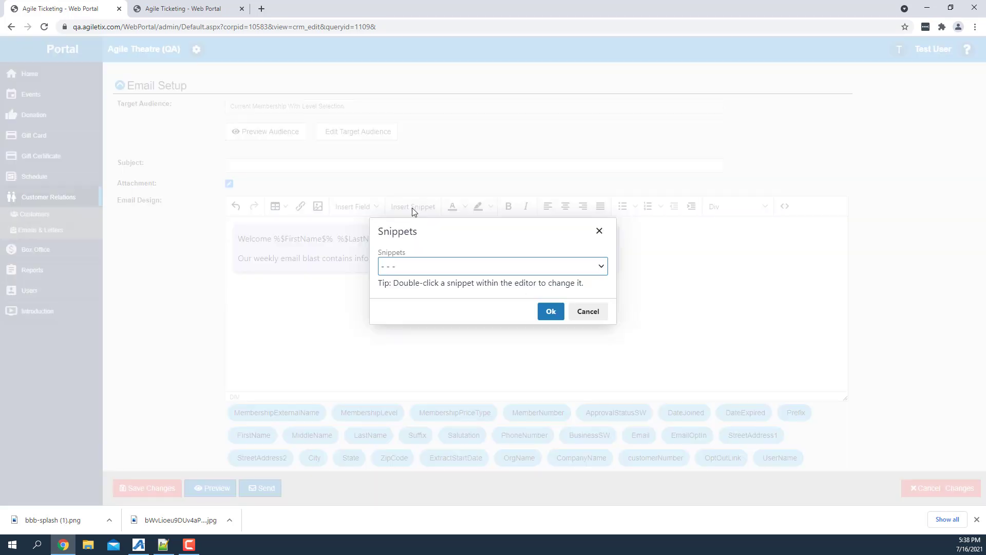
pyautogui.click(588, 311)
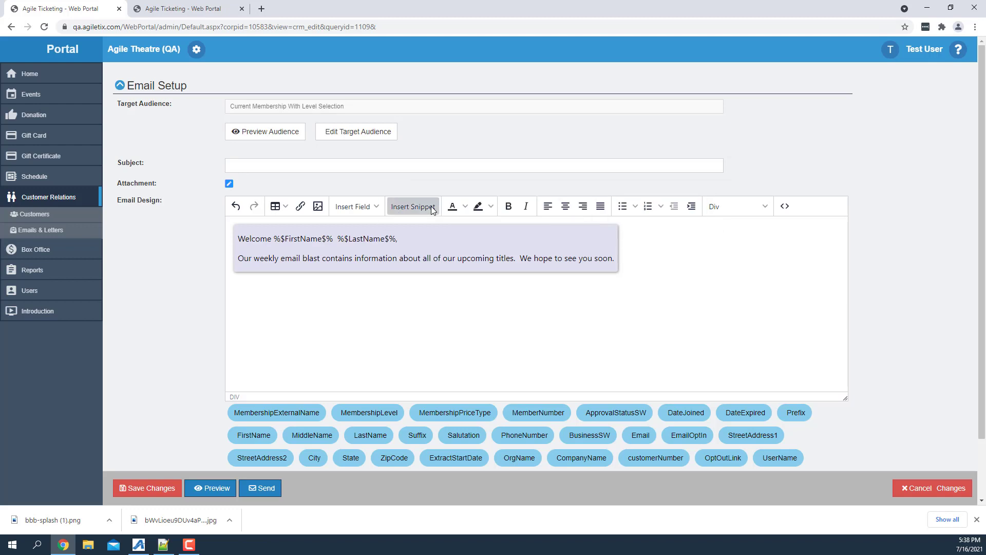
pyautogui.click(412, 206)
pyautogui.click(430, 268)
pyautogui.click(415, 304)
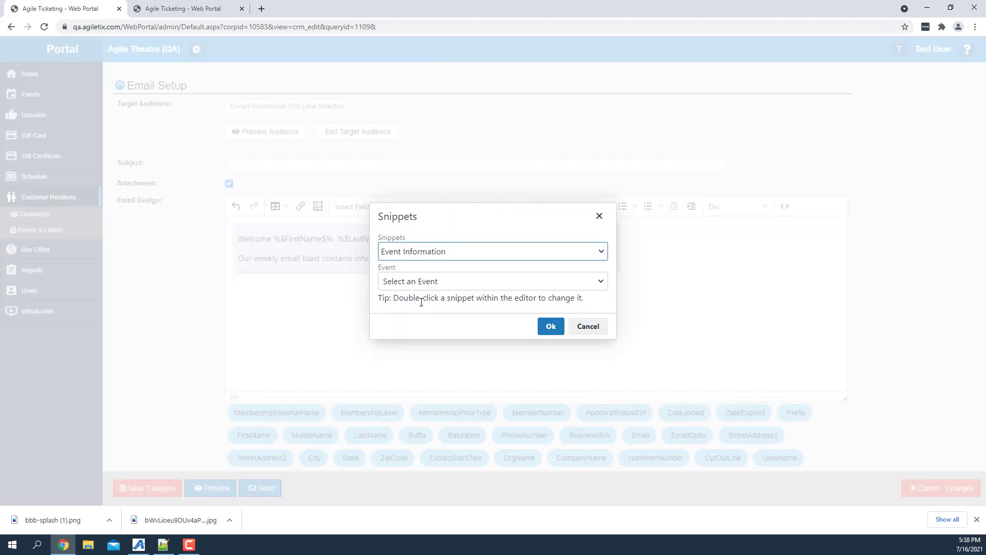
pyautogui.click(465, 283)
pyautogui.moveTo(445, 179)
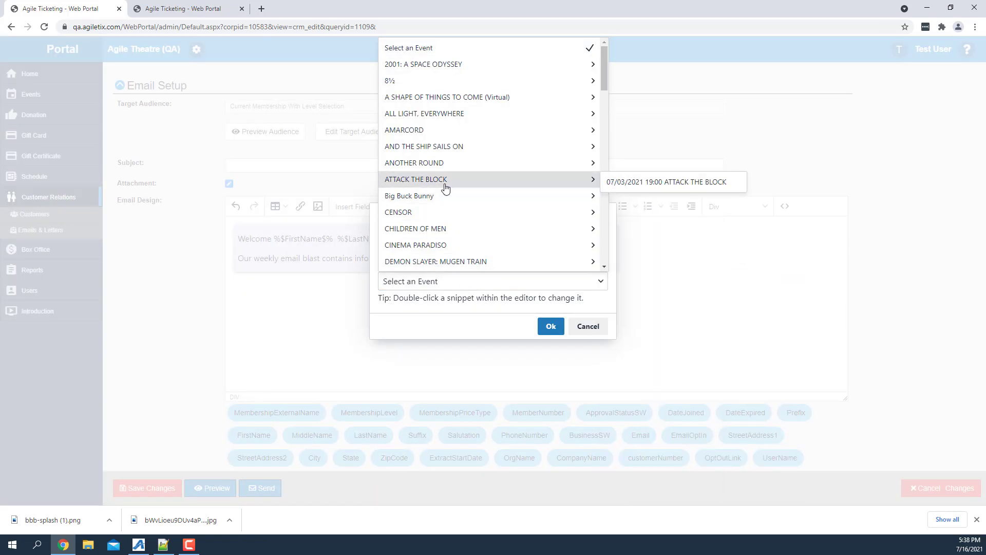
pyautogui.click(671, 185)
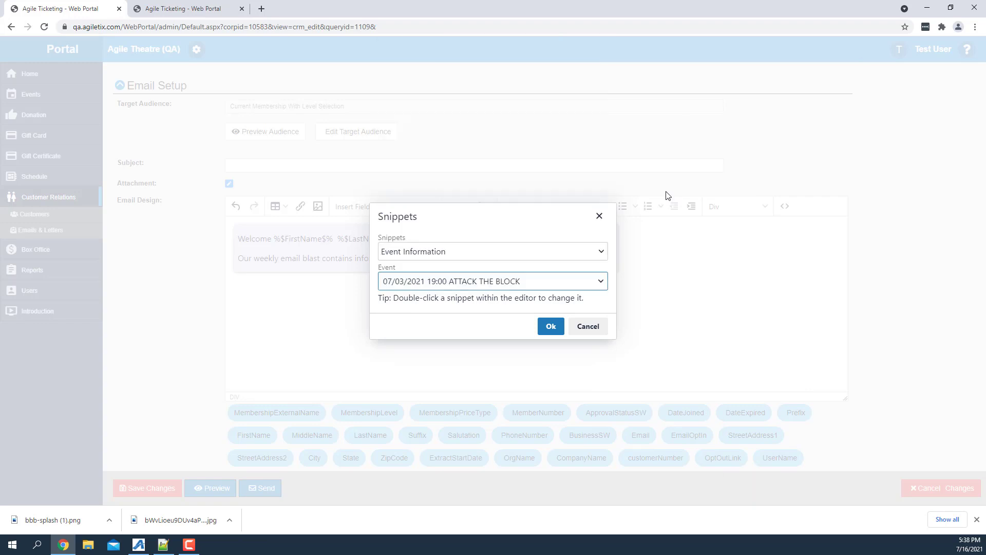
pyautogui.click(543, 331)
# Insert another Event Information snippet beside the first one for the 07/16/2021 00:00 Big Buck Bunny event.
pyautogui.click(426, 208)
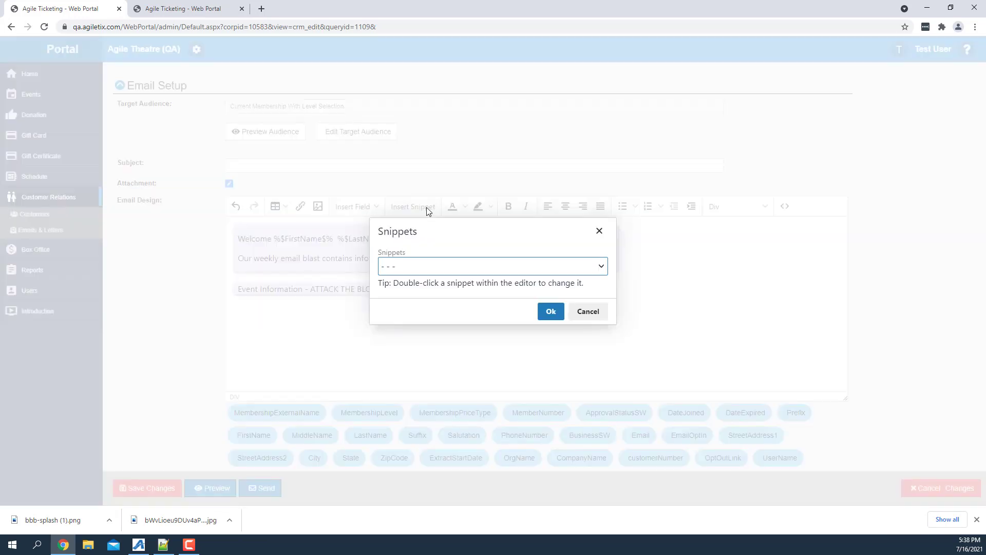
pyautogui.click(453, 267)
pyautogui.click(419, 304)
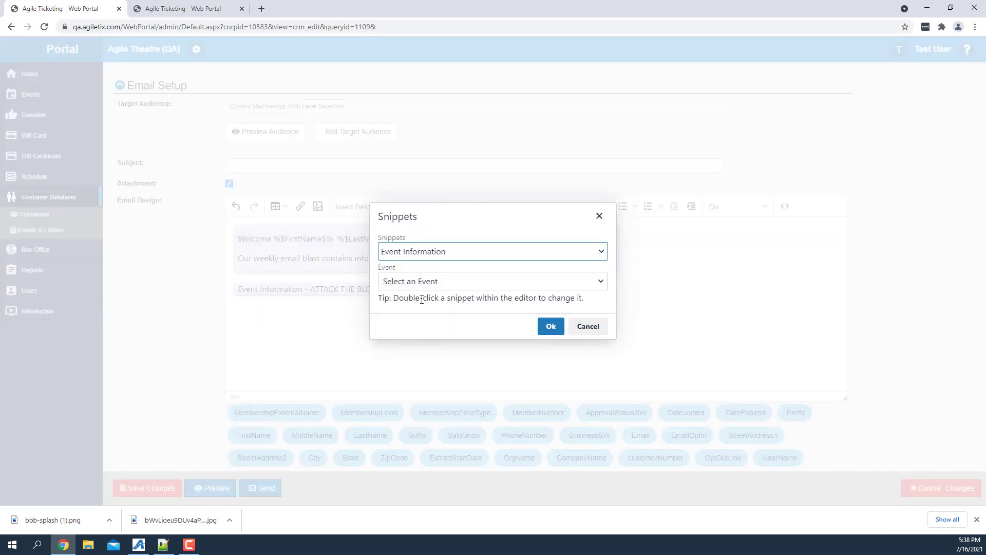
pyautogui.click(435, 281)
pyautogui.moveTo(426, 196)
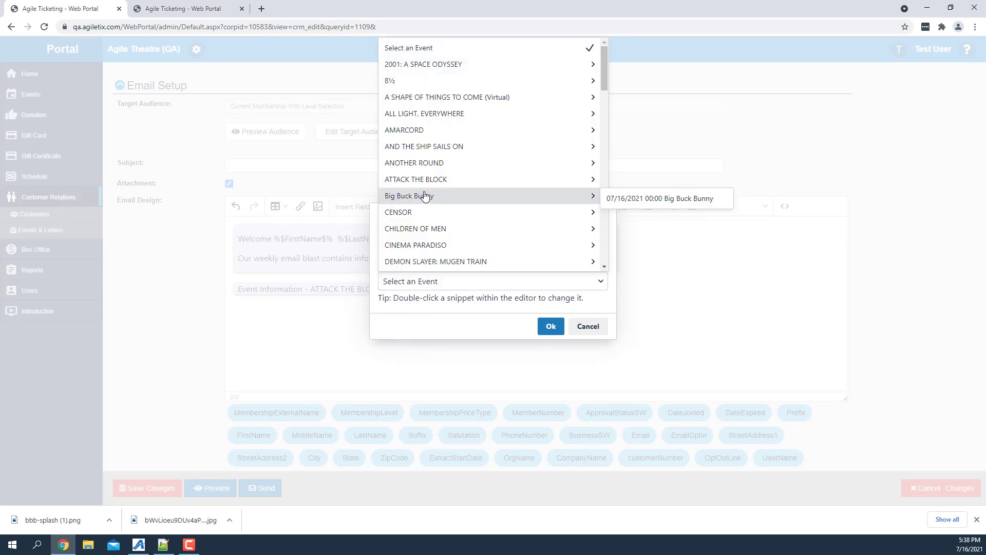
pyautogui.click(626, 199)
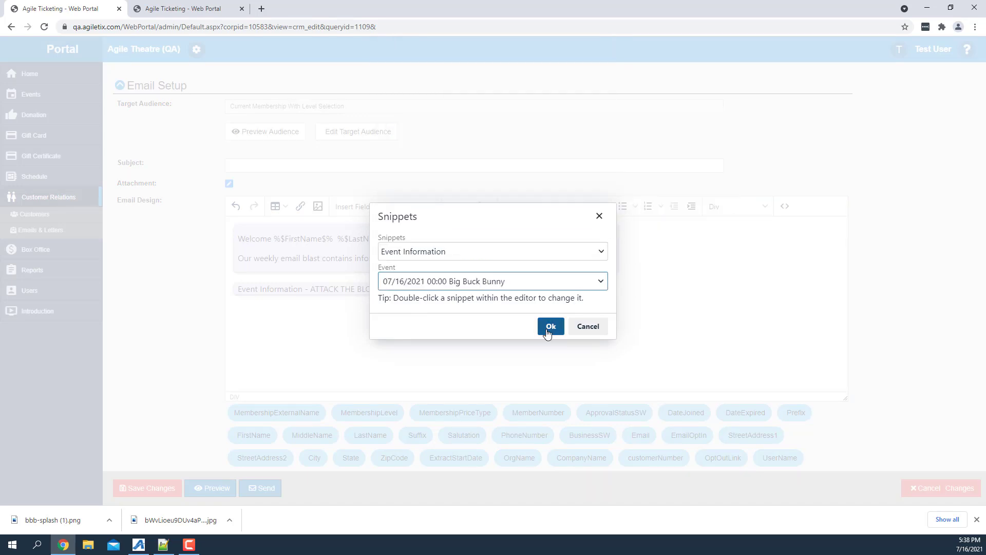
pyautogui.click(549, 328)
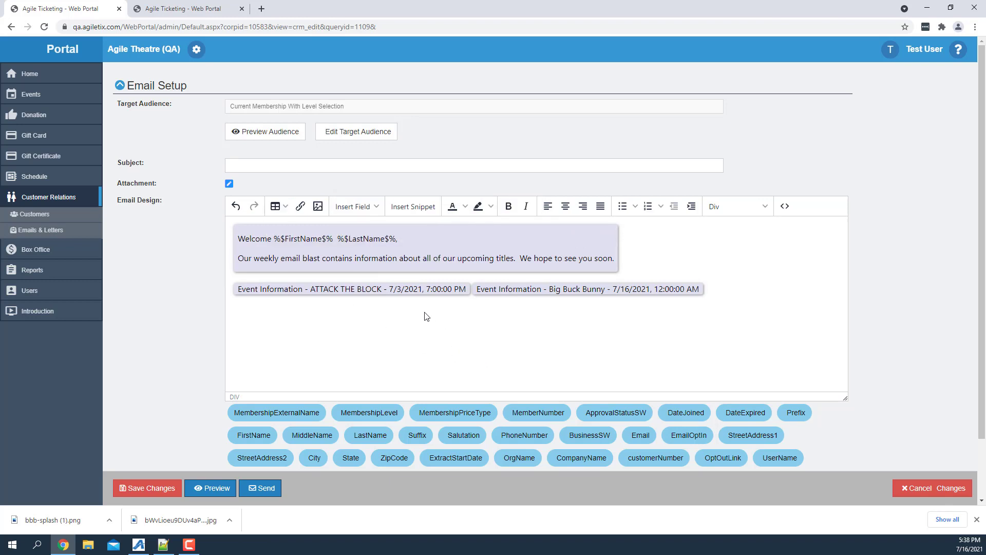
# Open the ATTACK THE BLOCK snippet in the email design to view its event selection, and close it without saving.
pyautogui.doubleClick(398, 289)
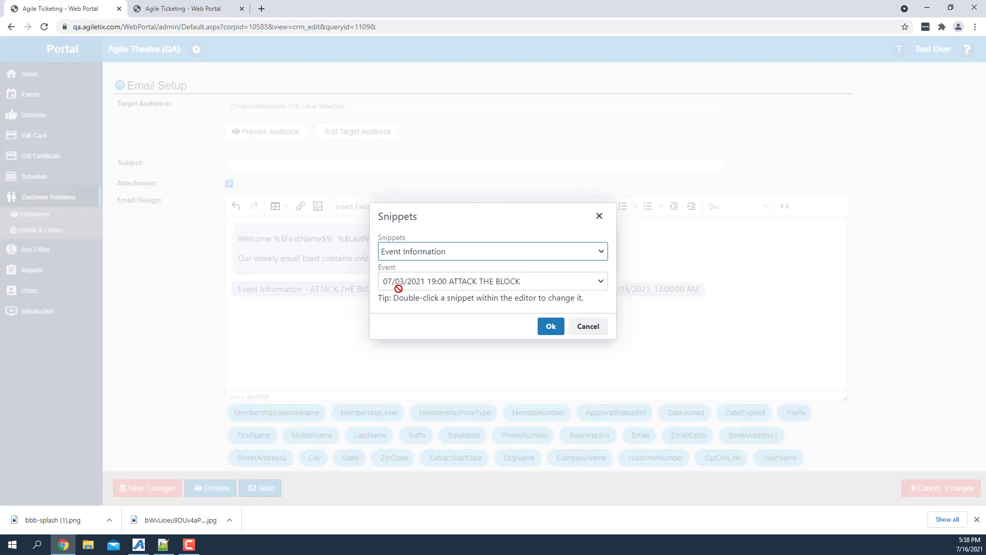
pyautogui.click(487, 283)
pyautogui.click(584, 327)
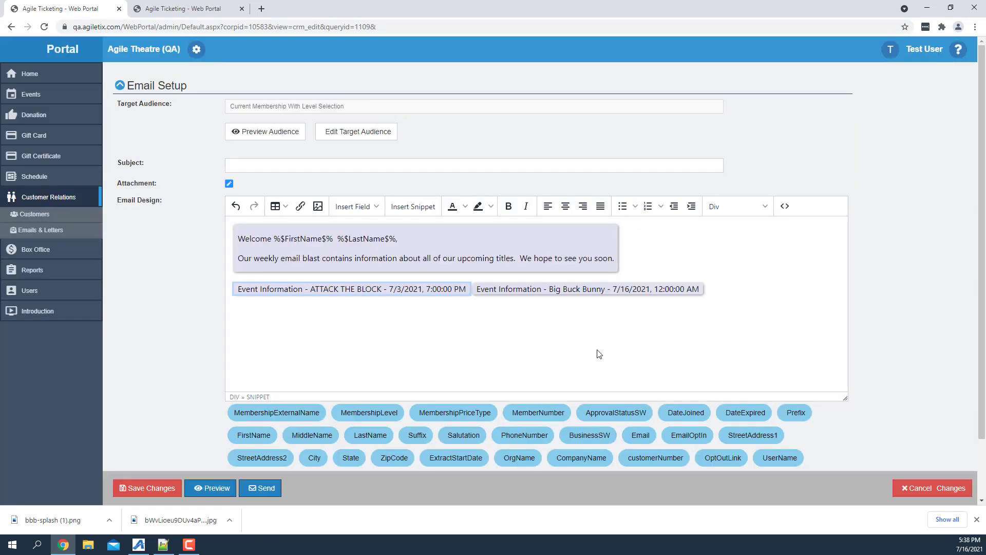
# Deselect the snippet and preview the email with its greeting and both event snippets.
pyautogui.click(488, 347)
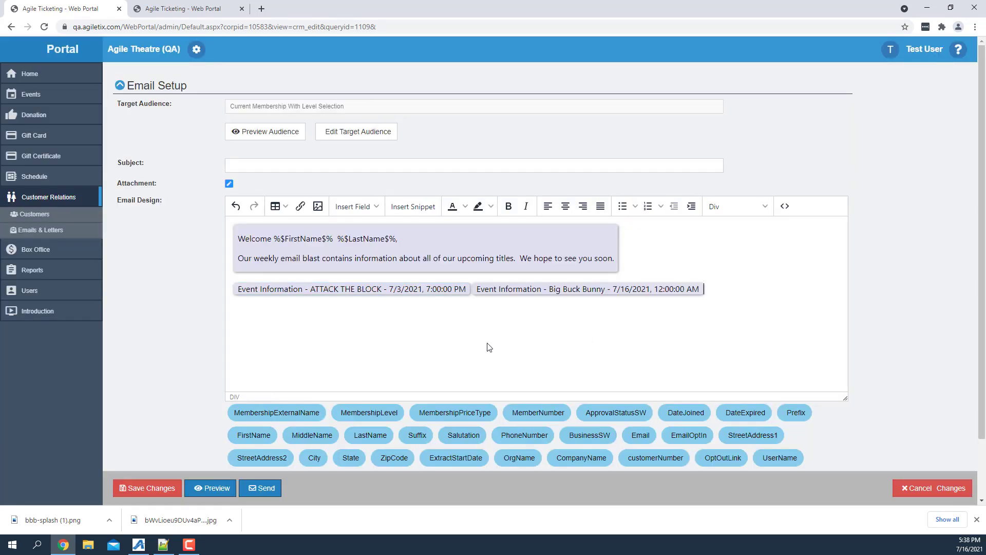
pyautogui.click(209, 489)
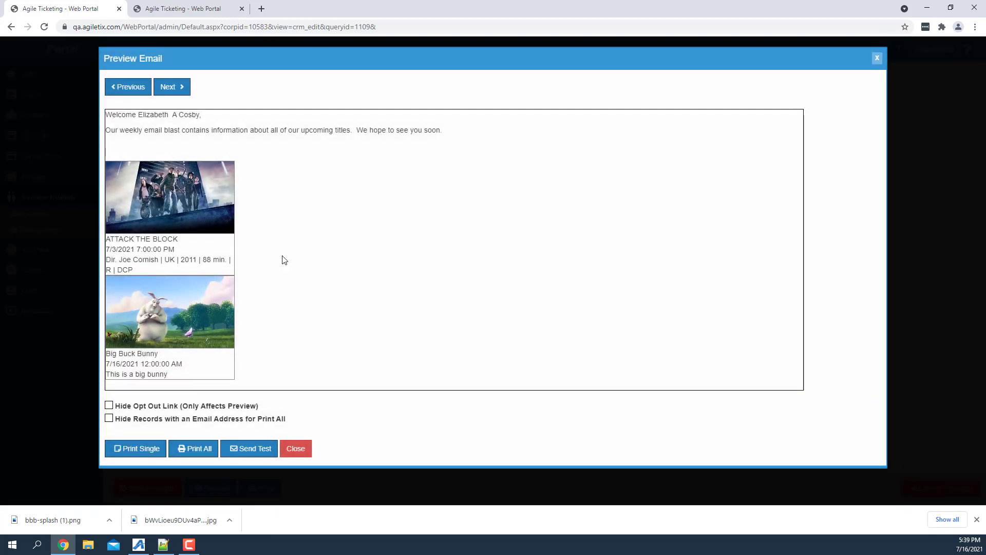